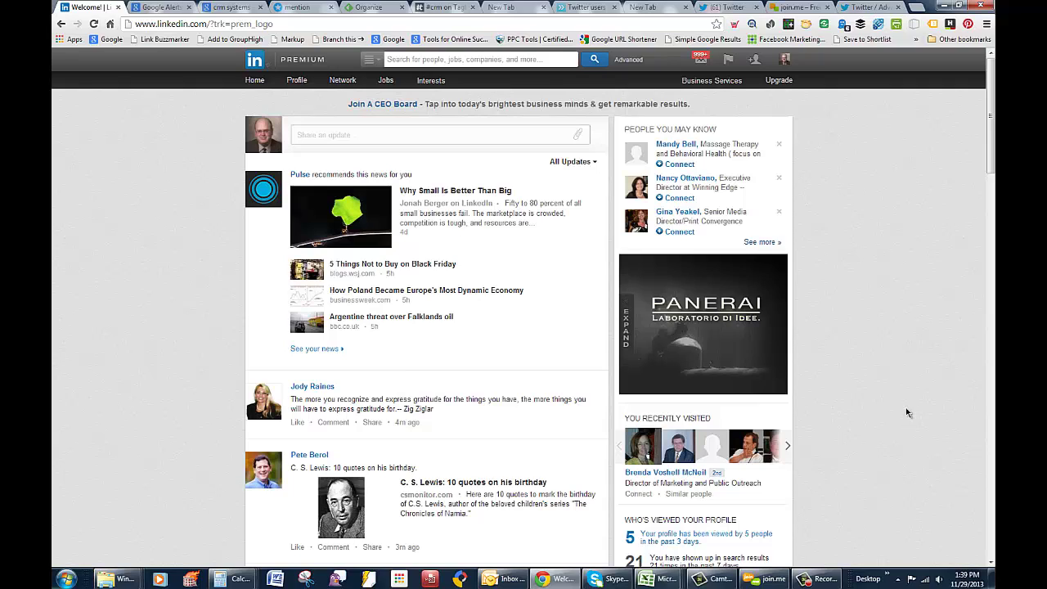
Open the advanced lead search, enter the keyword crm, and set the location to Located in or near.
click(632, 62)
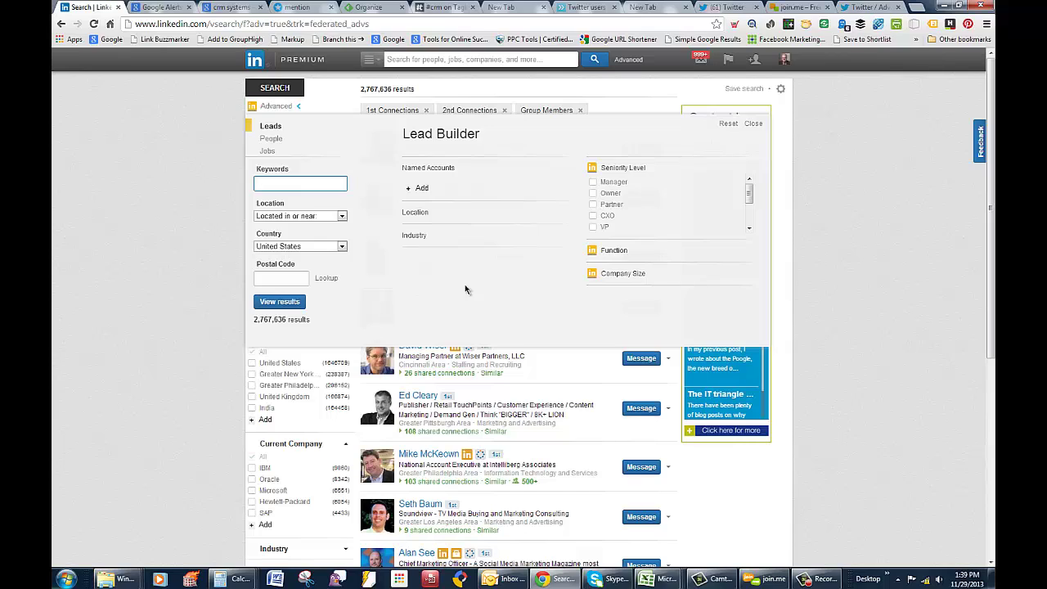
text(m)
click(342, 218)
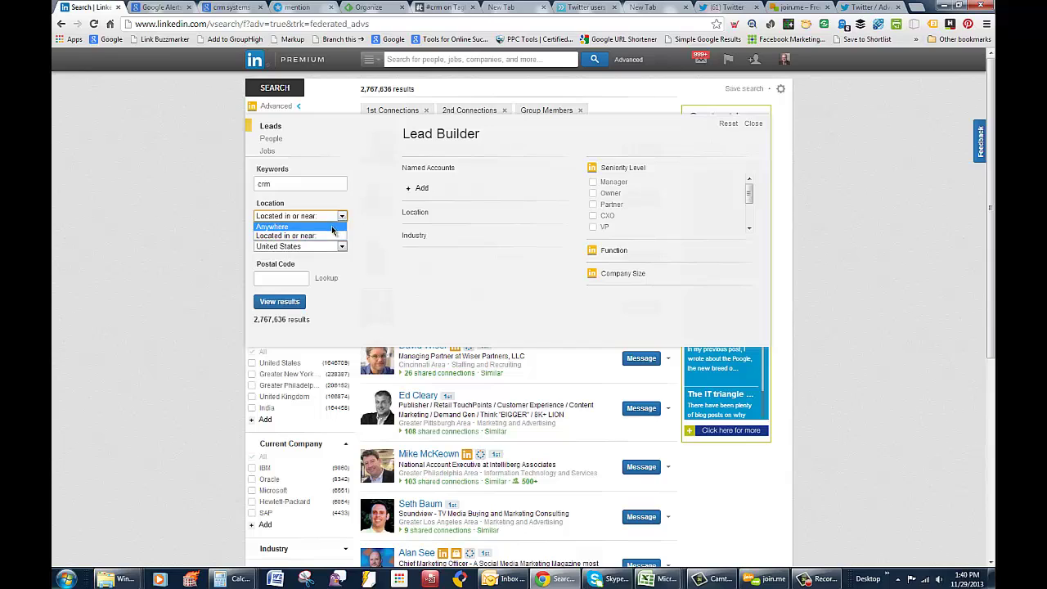
click(332, 228)
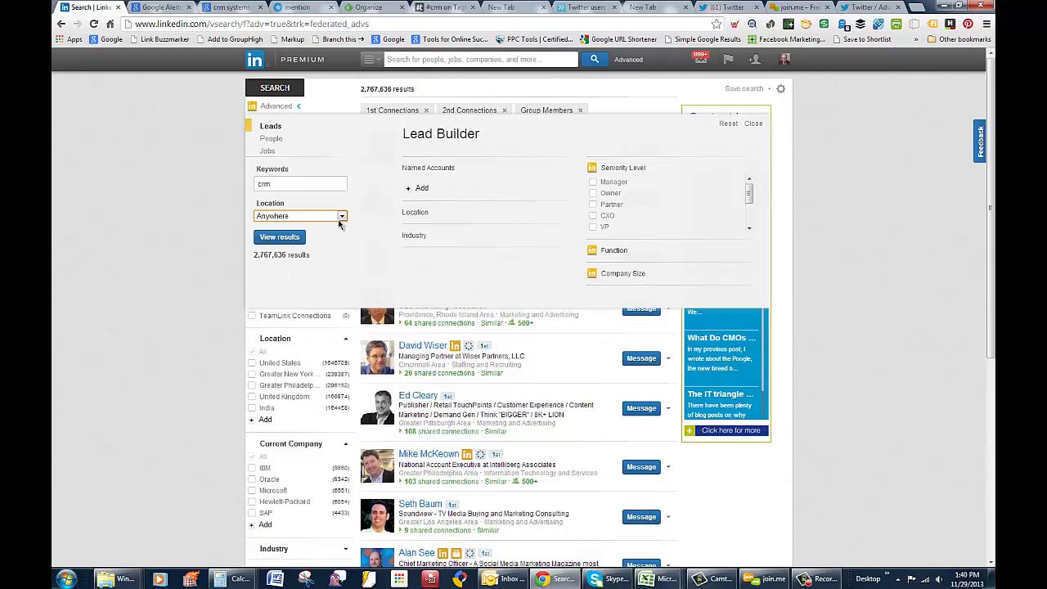
click(337, 216)
click(324, 237)
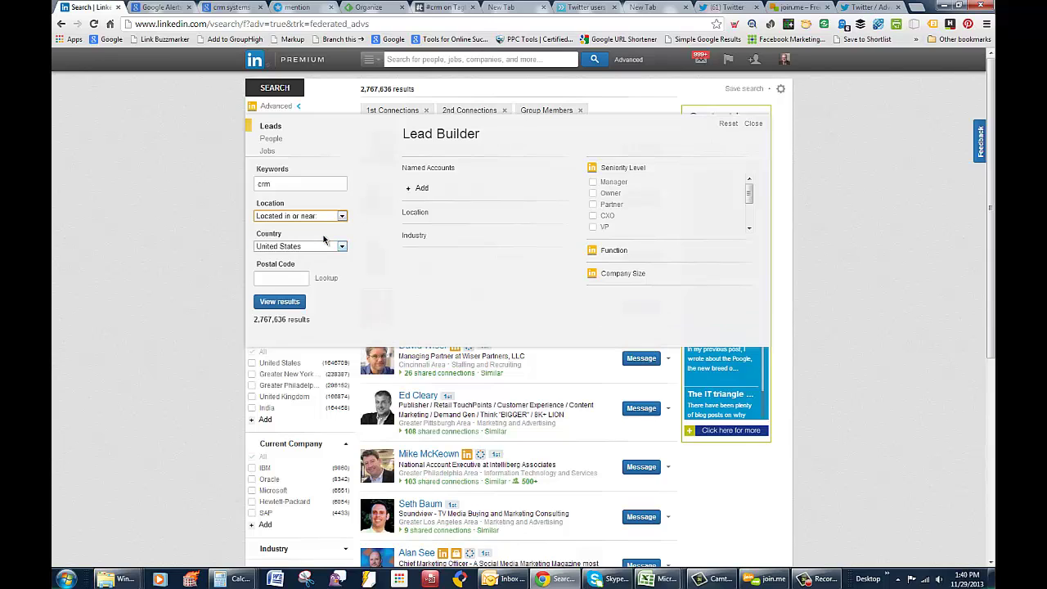
Limit the lead search to within 50 mi (80 km) of postal code 19001.
click(299, 277)
text(19001)
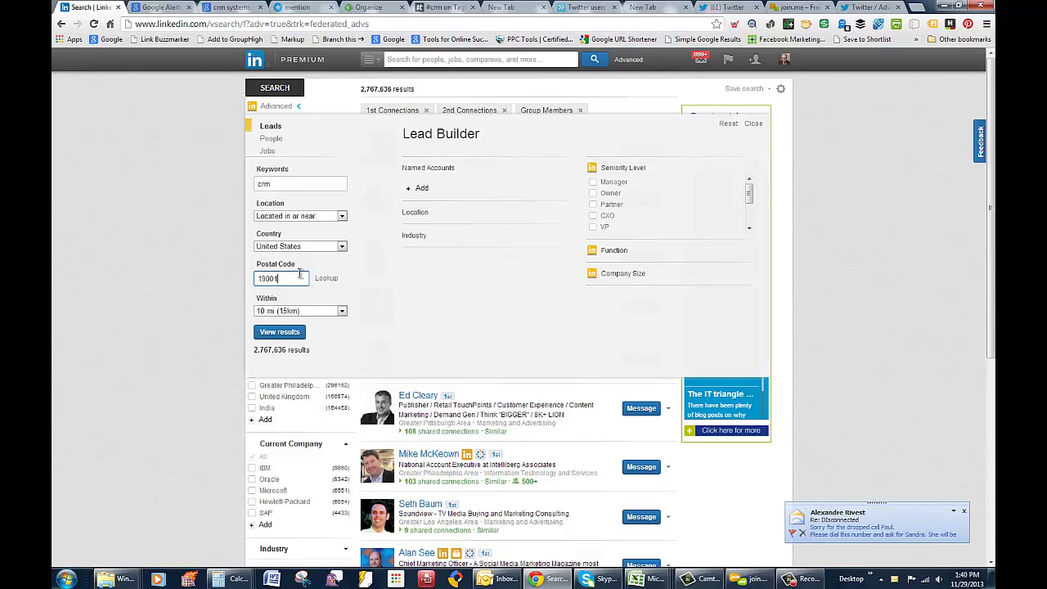
click(342, 312)
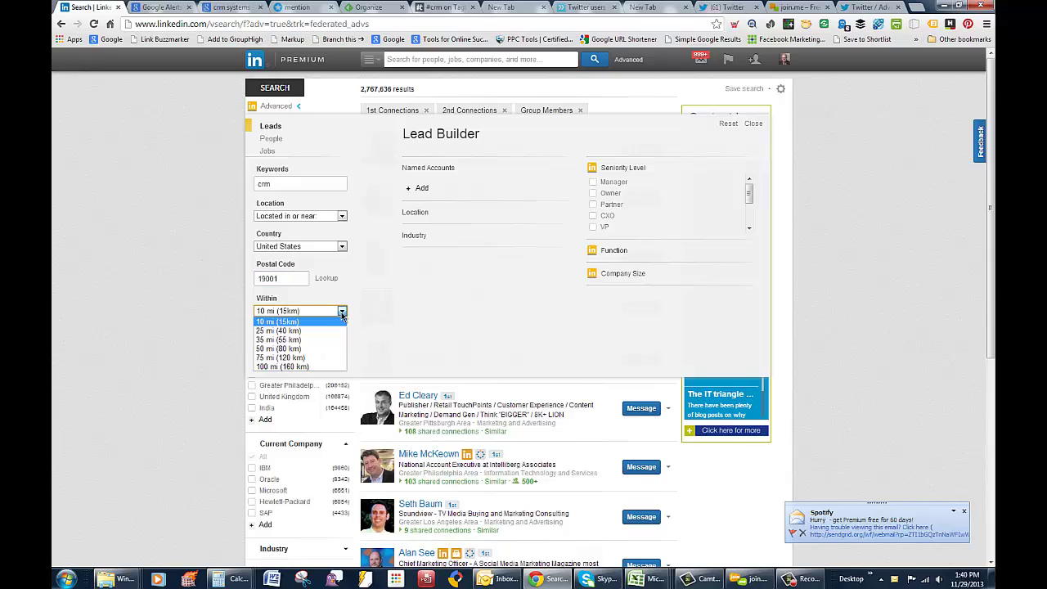
click(310, 349)
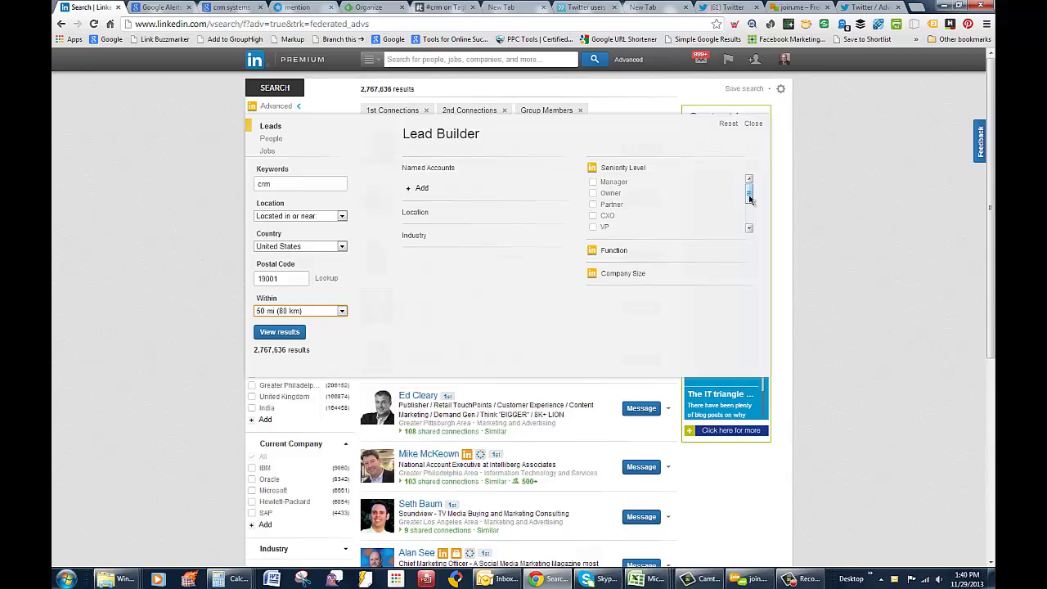
Select the Director, CXO, VP and Senior seniority levels for the lead search.
drag(749, 198, 747, 221)
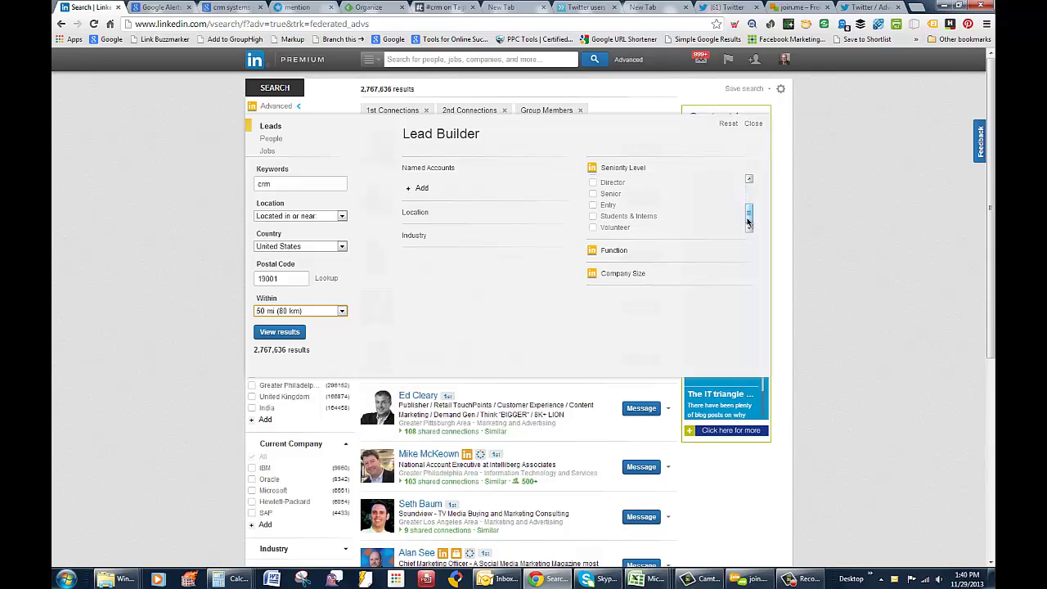
click(594, 183)
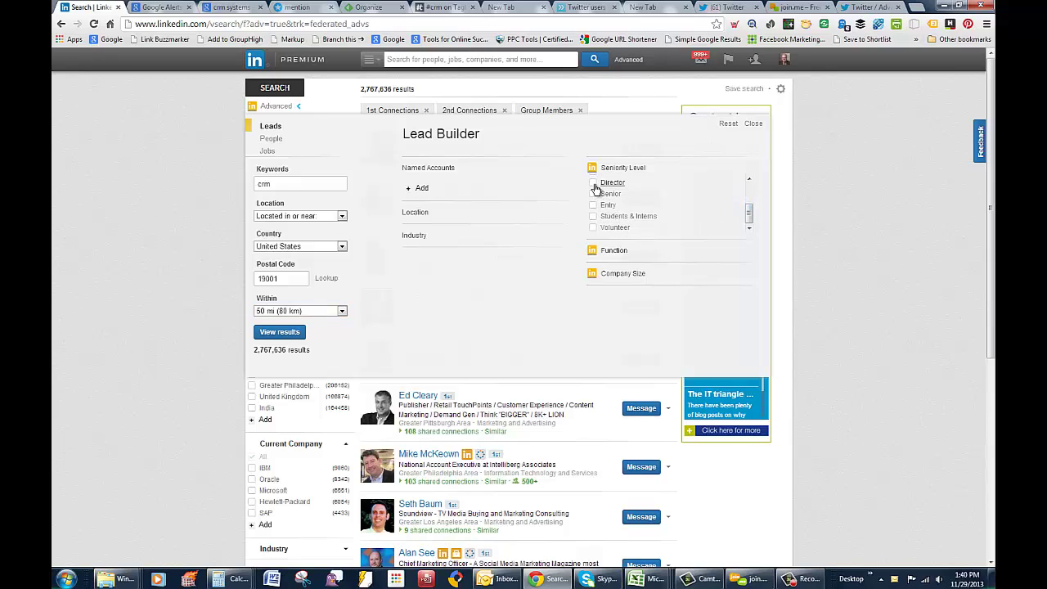
click(750, 182)
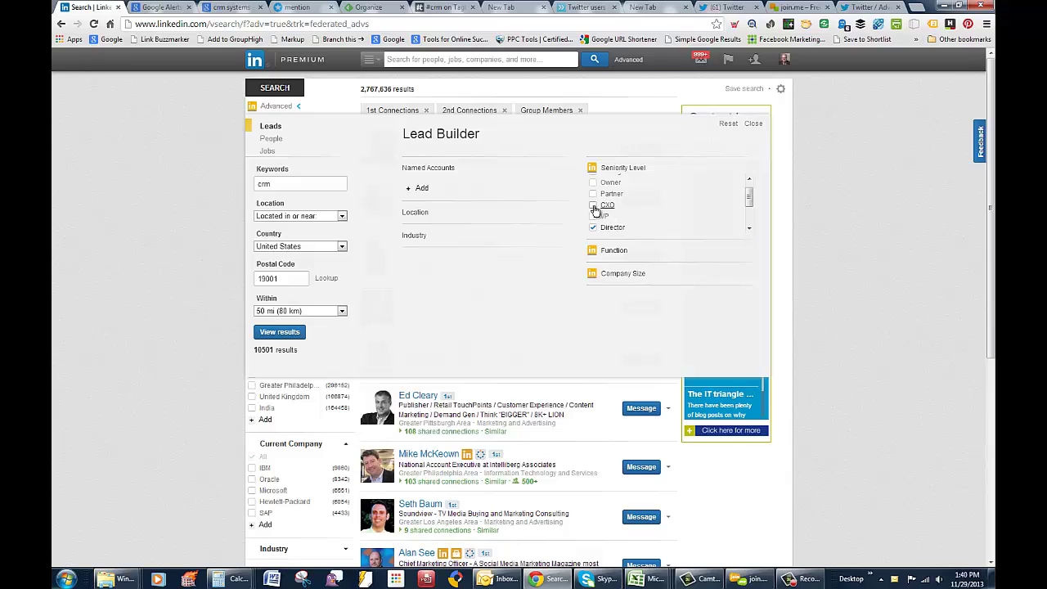
click(593, 206)
click(593, 216)
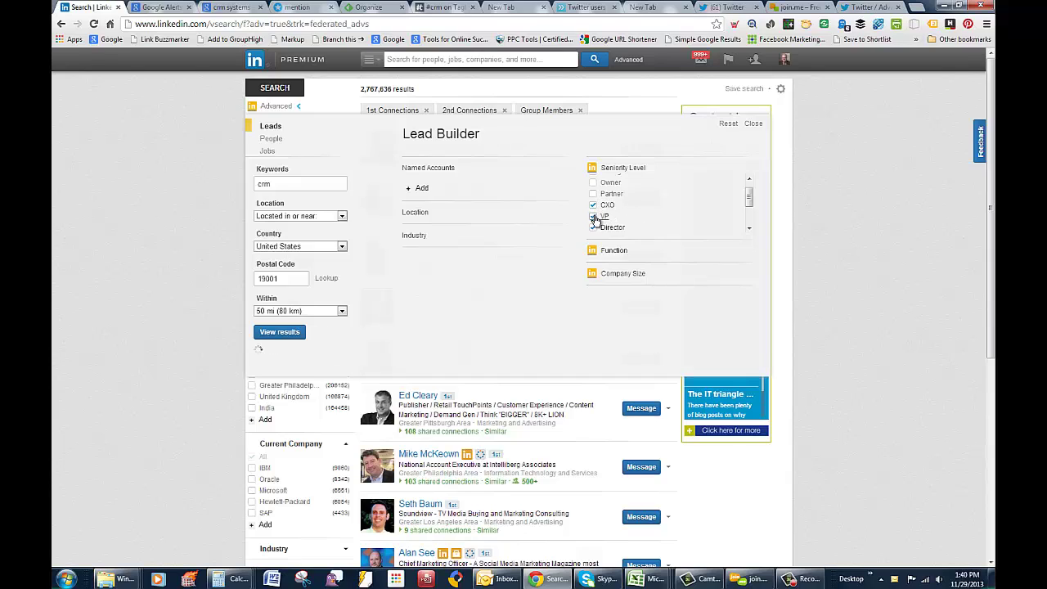
click(749, 229)
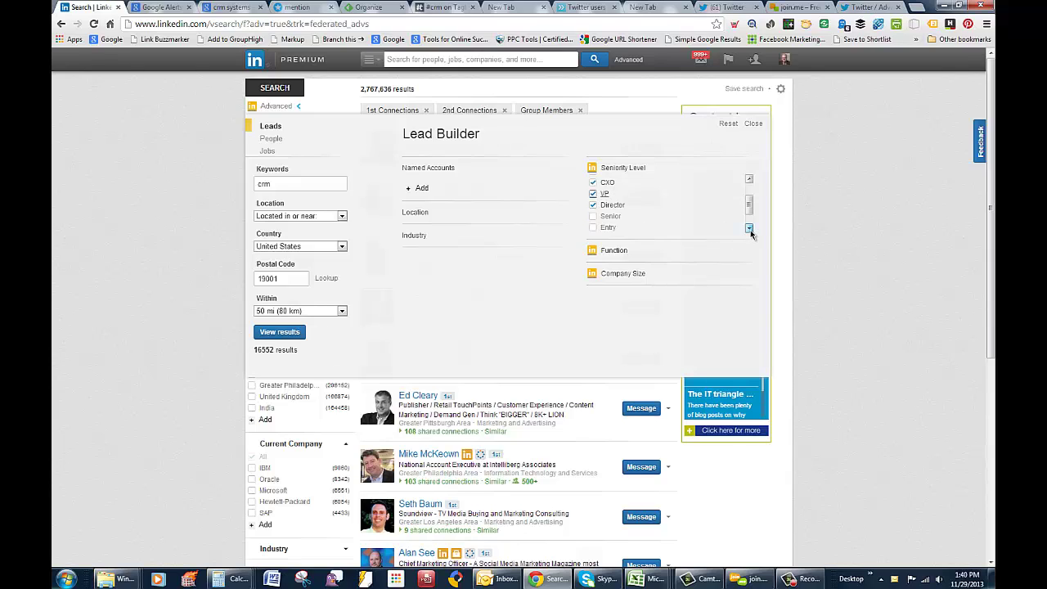
click(593, 215)
click(750, 178)
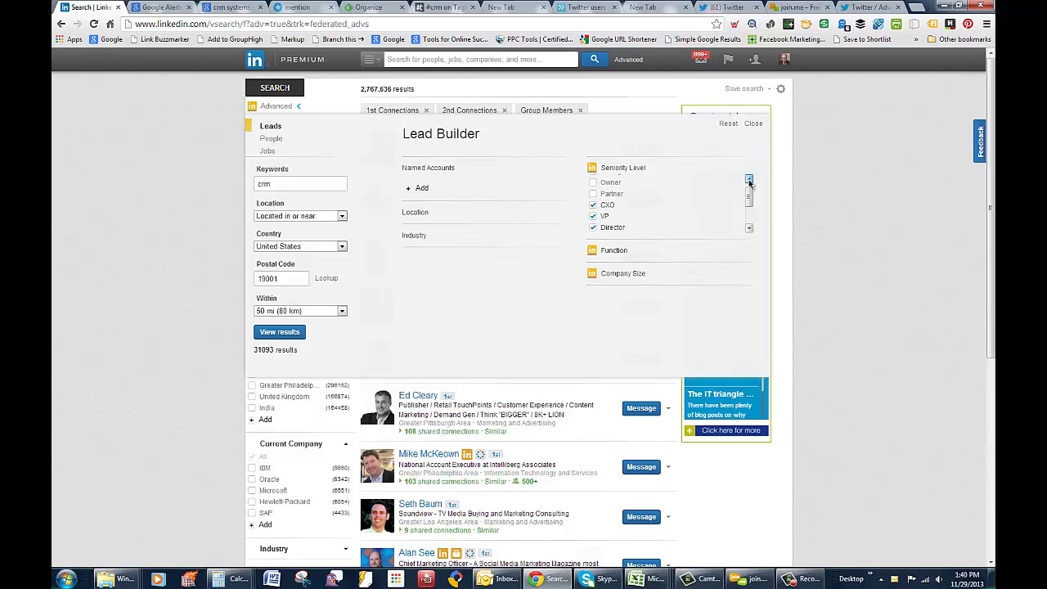
click(750, 229)
click(749, 230)
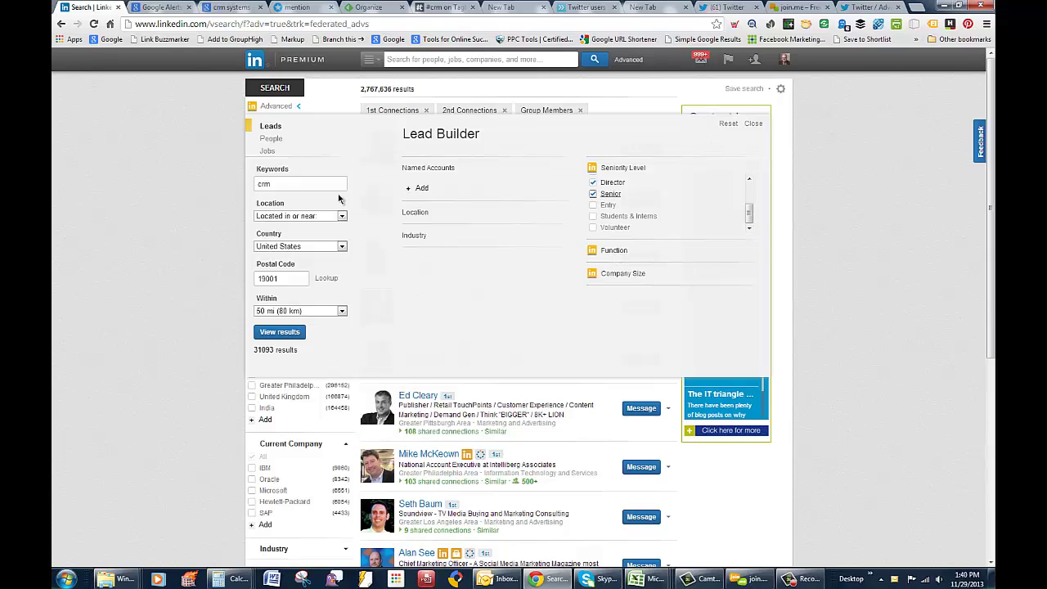
Restrict the company size to 501-1000, 1001-5000 and 5001-10000 employees.
click(625, 273)
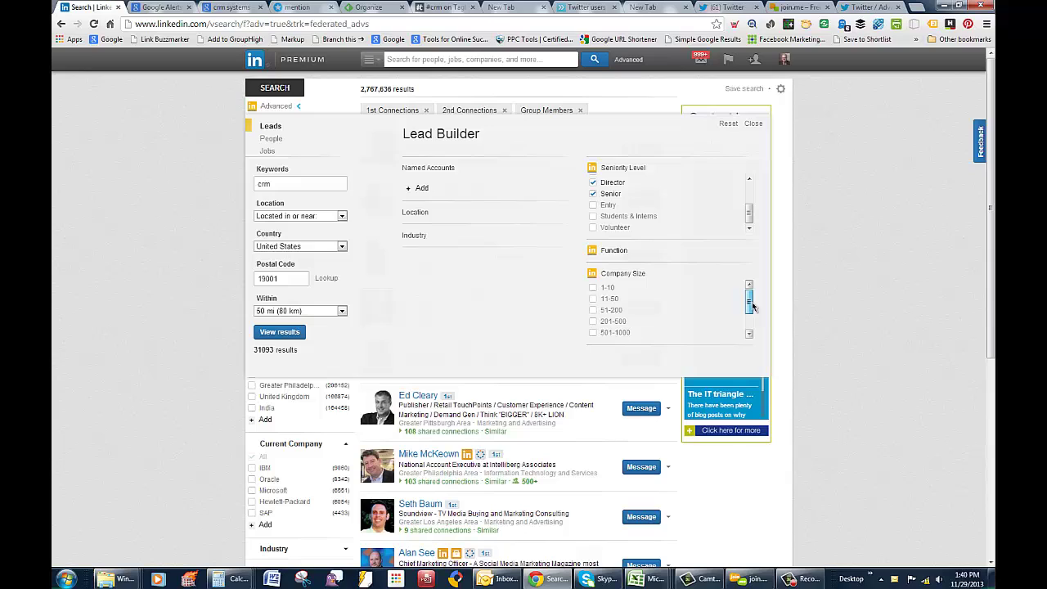
drag(748, 297, 756, 323)
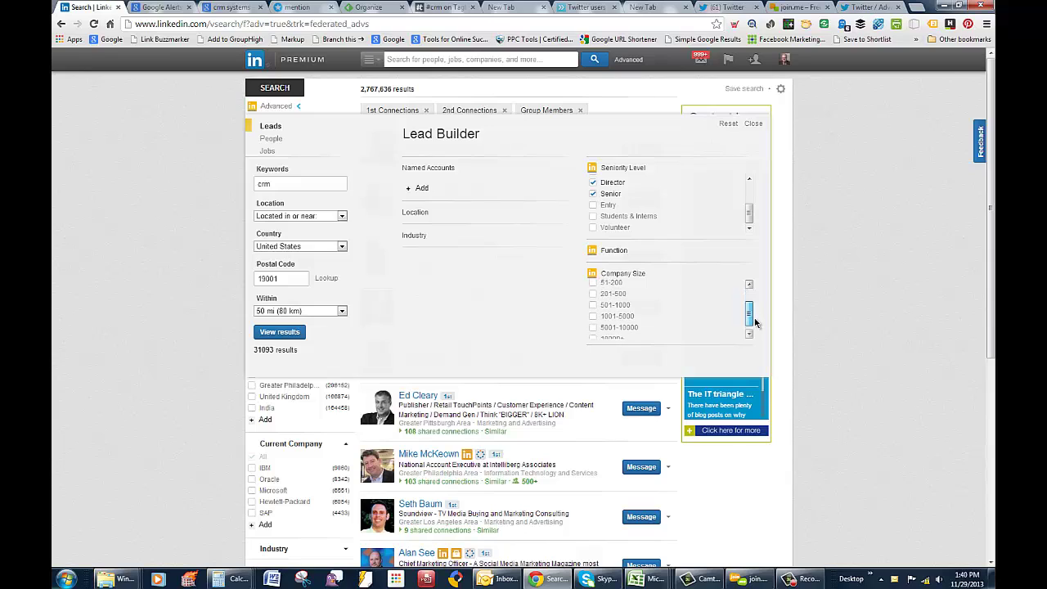
click(593, 300)
click(593, 311)
click(593, 322)
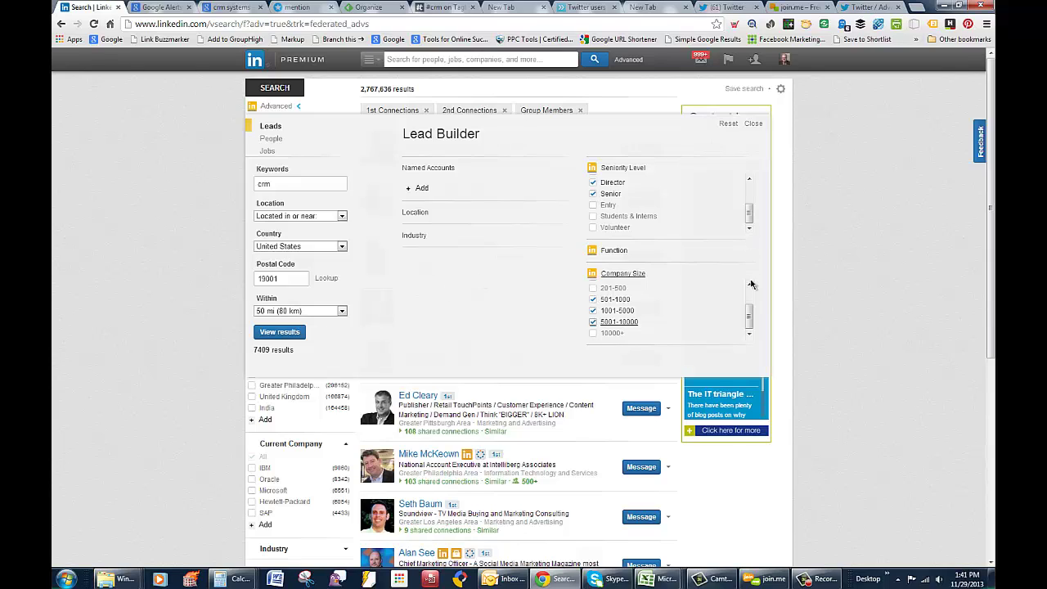
Remove Director from the selected seniority levels and run the lead search.
drag(752, 215, 750, 206)
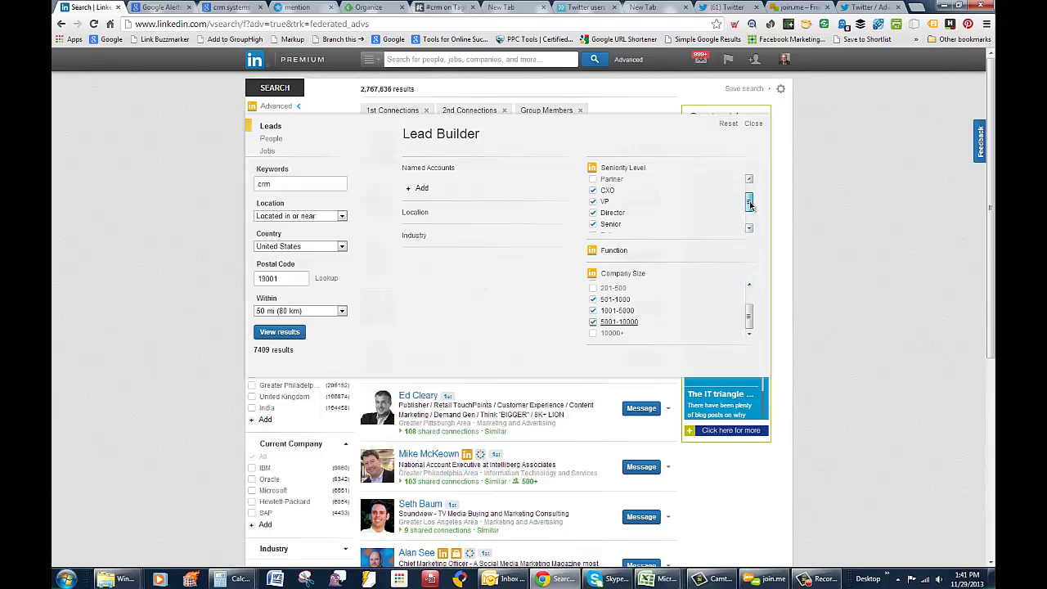
click(594, 213)
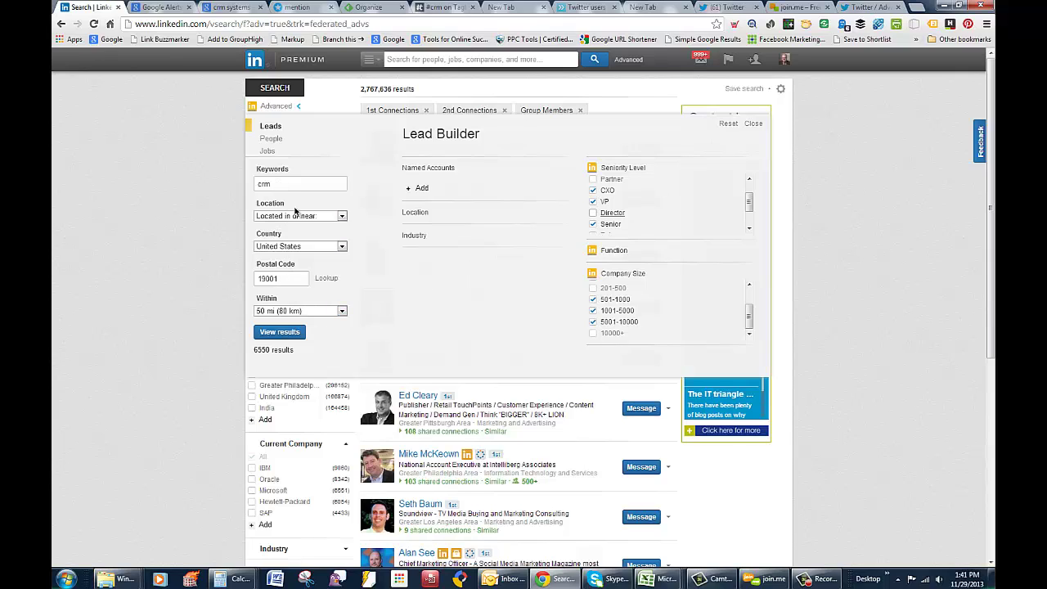
click(292, 332)
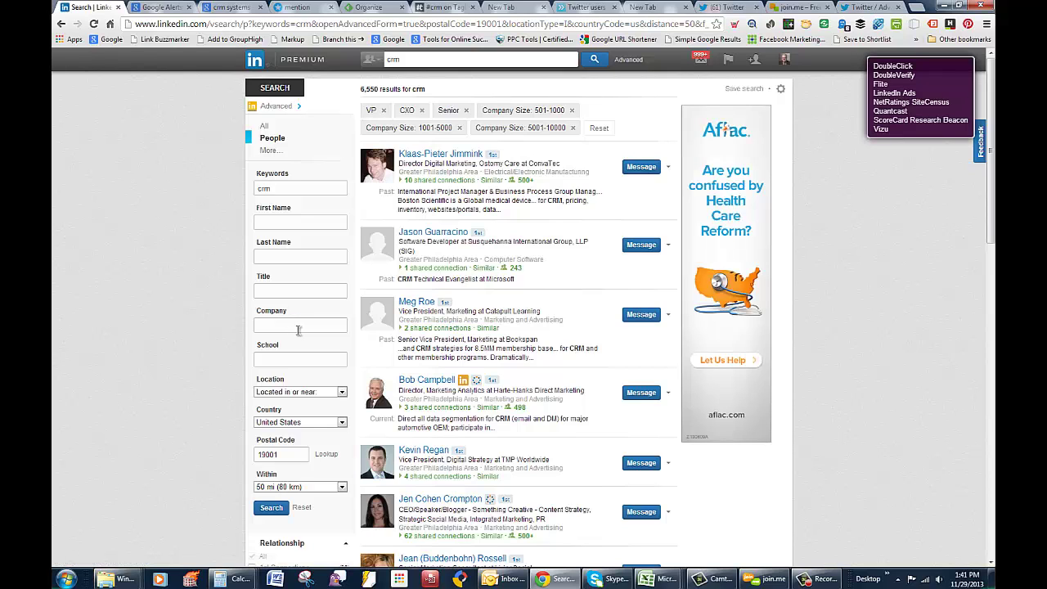
Filter the search results by relationship to show only 2nd Connections.
scroll(479, 384, down, 2)
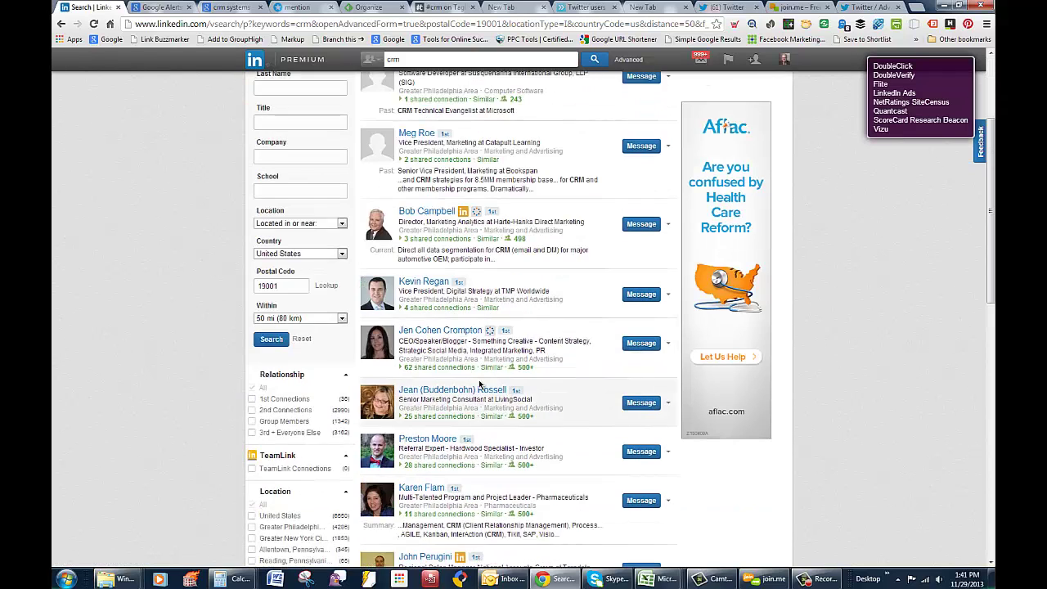
scroll(479, 384, down, 1)
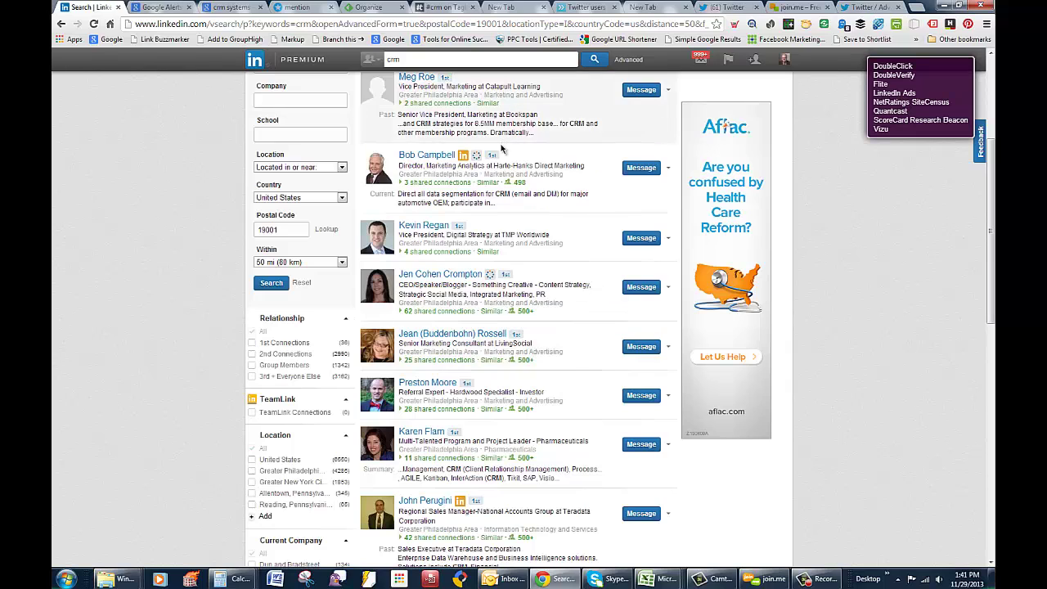
scroll(493, 166, up, 3)
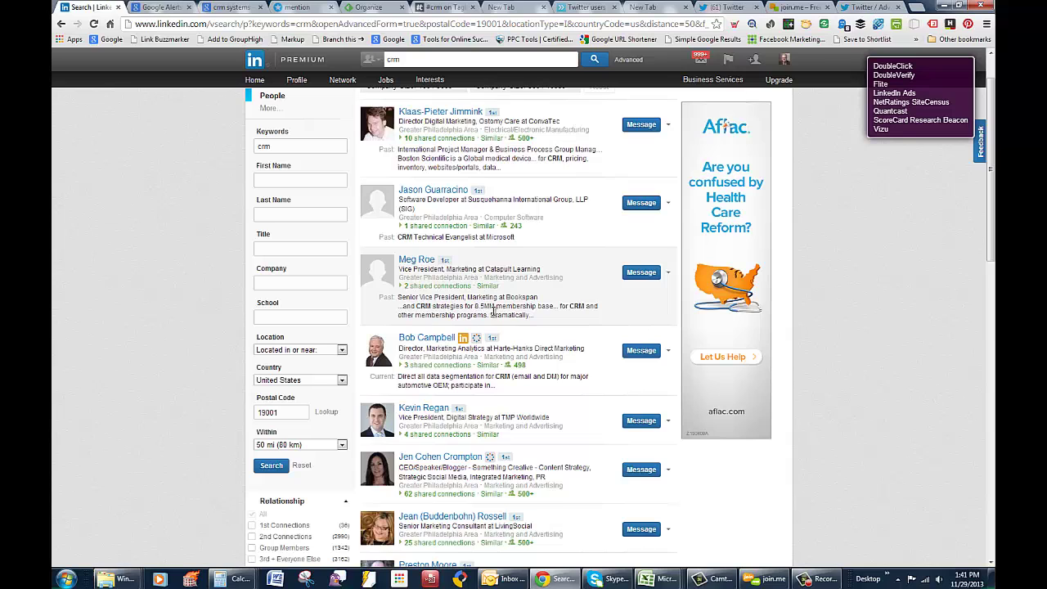
scroll(493, 310, down, 2)
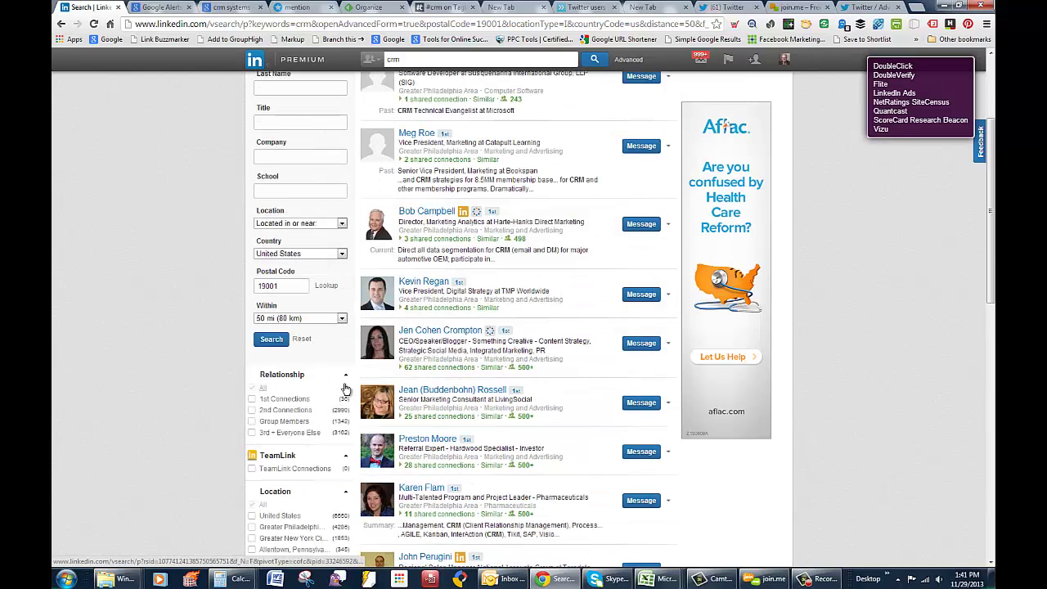
scroll(288, 393, down, 1)
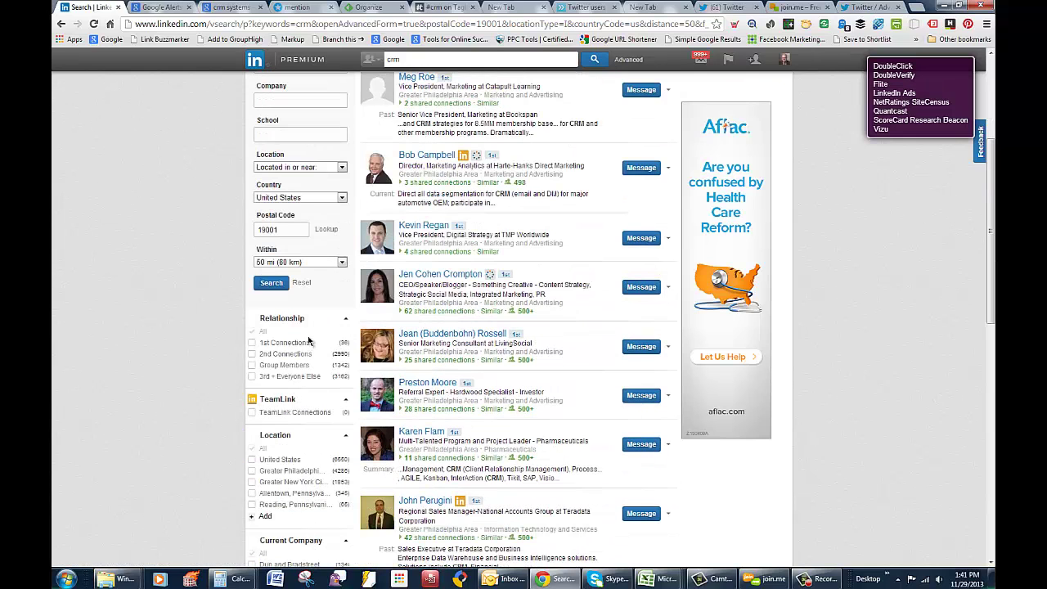
click(251, 354)
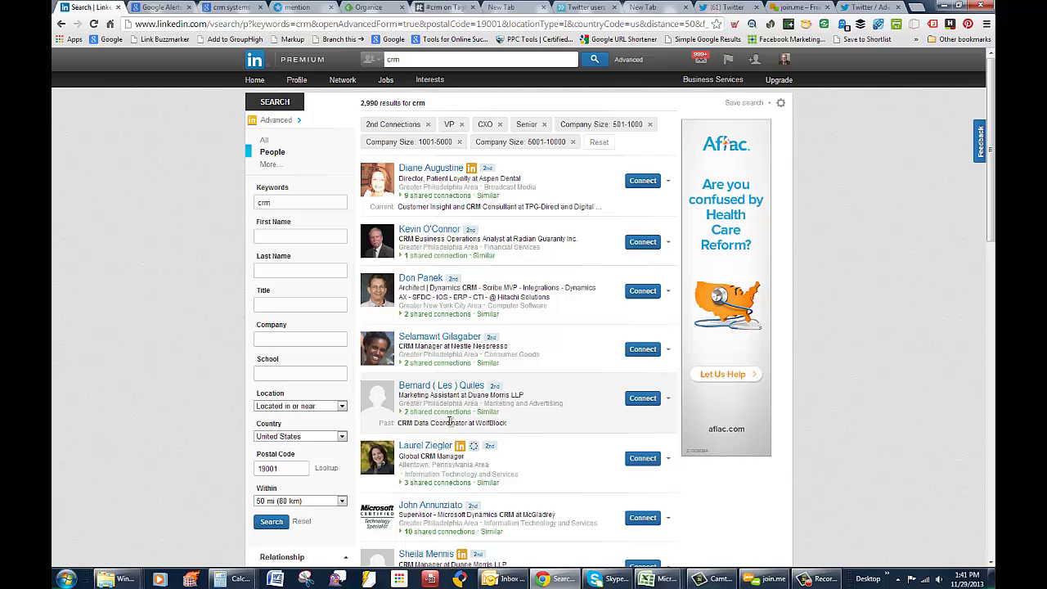
Narrow the results to the Information Technology and Services industry and look over the filtered people.
scroll(449, 431, down, 2)
scroll(140, 435, down, 3)
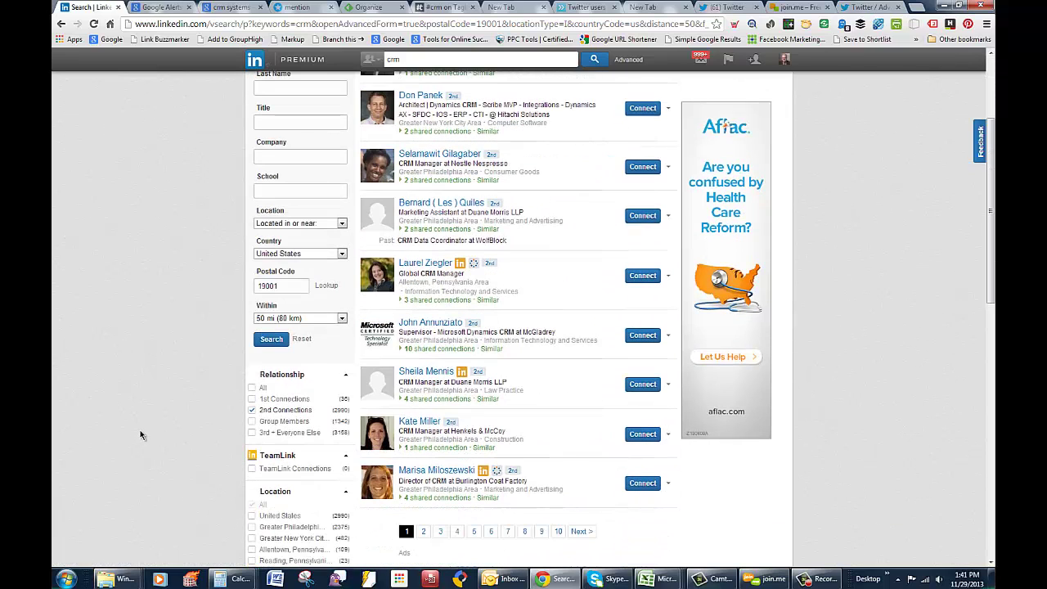
scroll(141, 435, down, 3)
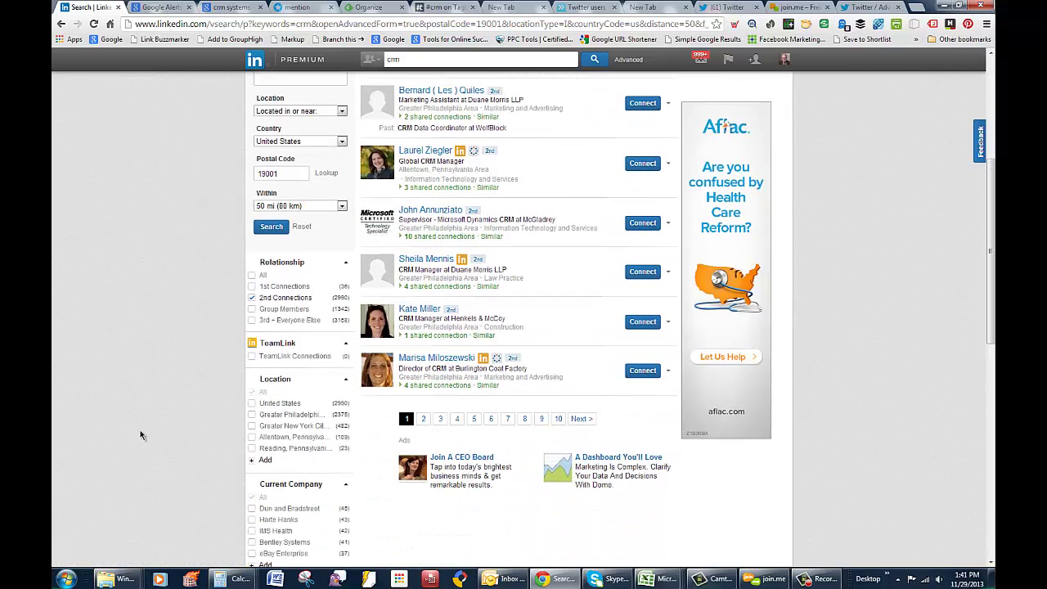
scroll(140, 430, down, 3)
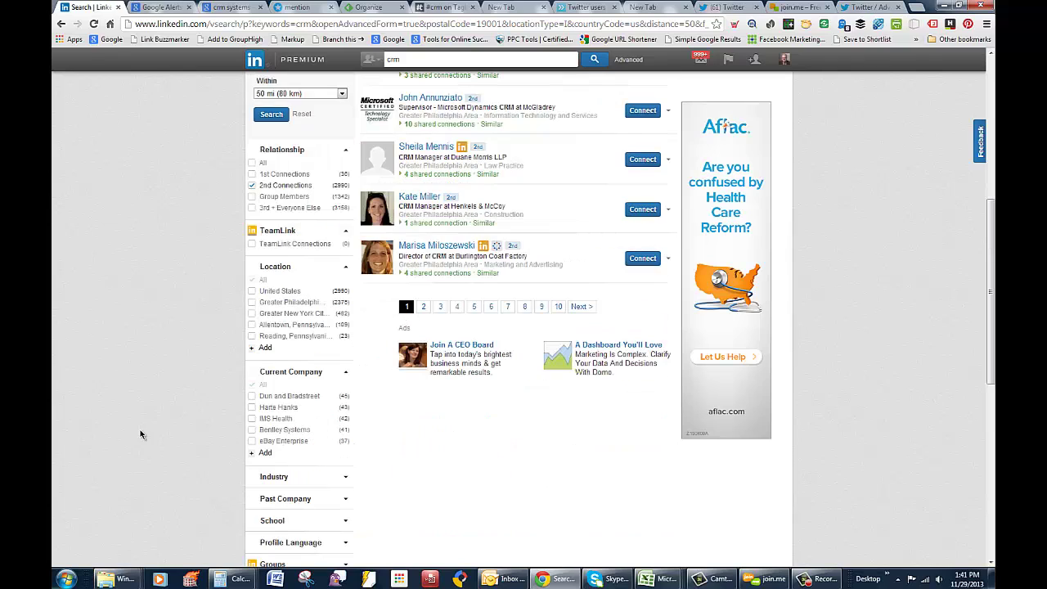
scroll(140, 430, down, 3)
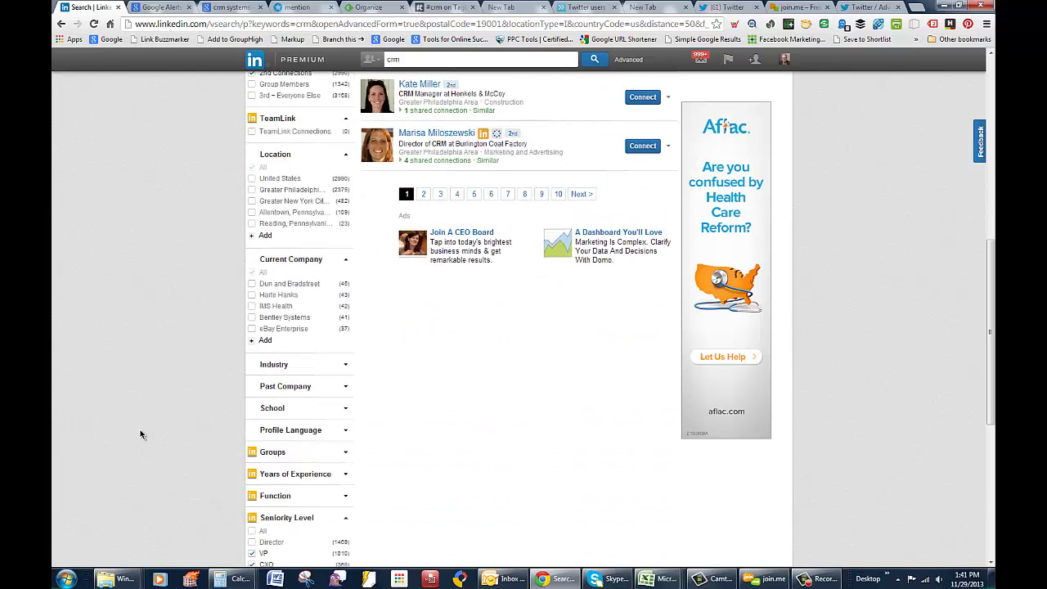
click(280, 367)
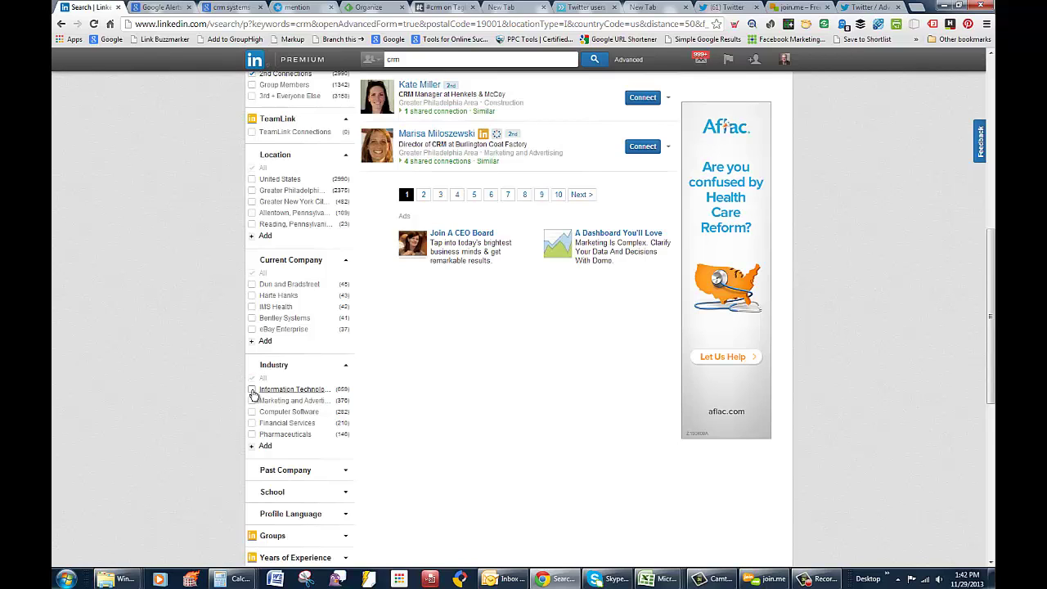
click(252, 390)
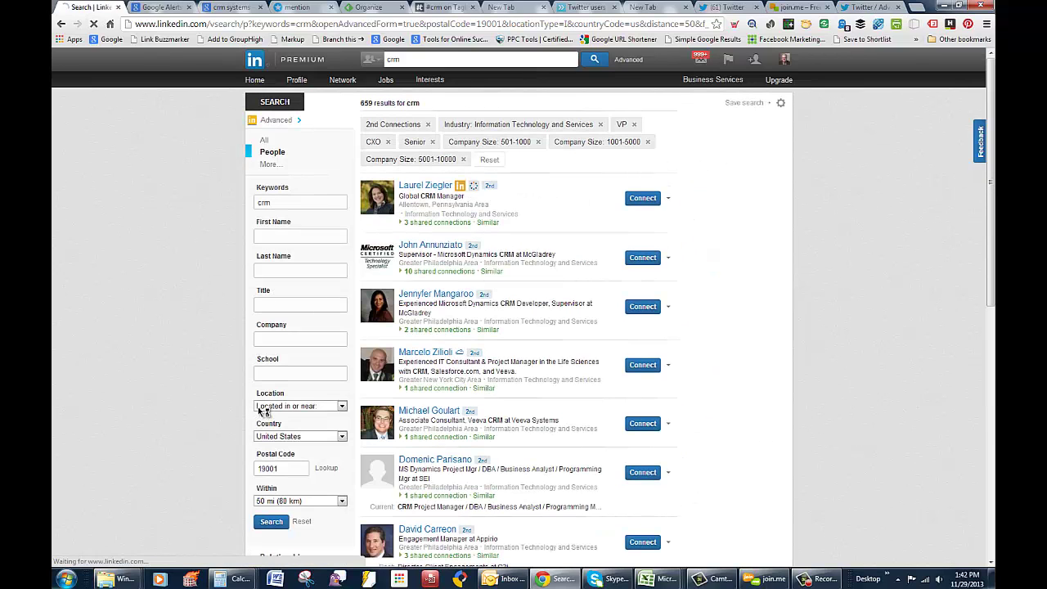
scroll(223, 411, down, 3)
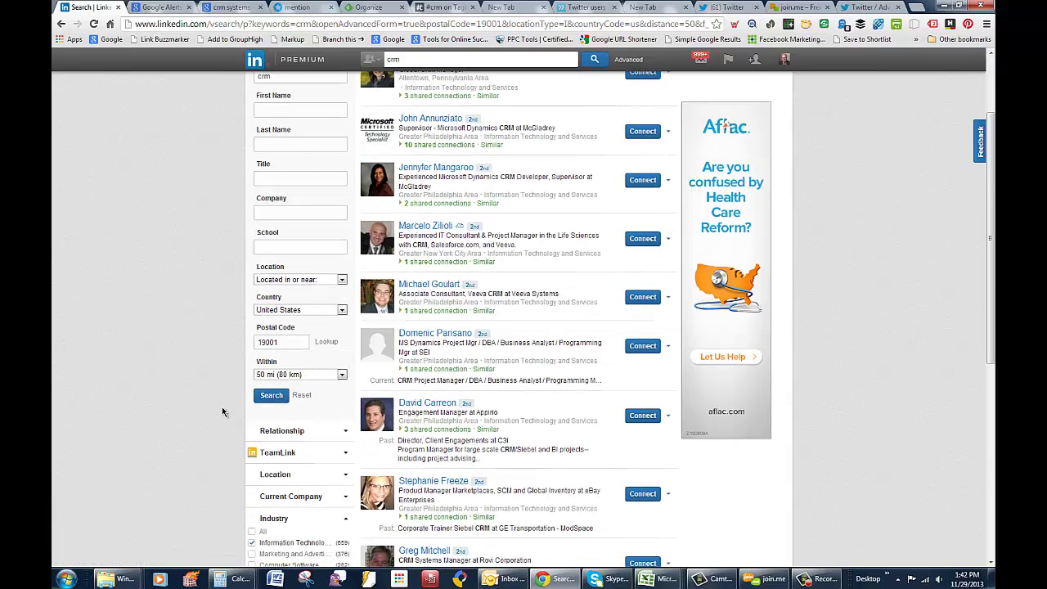
scroll(615, 419, up, 2)
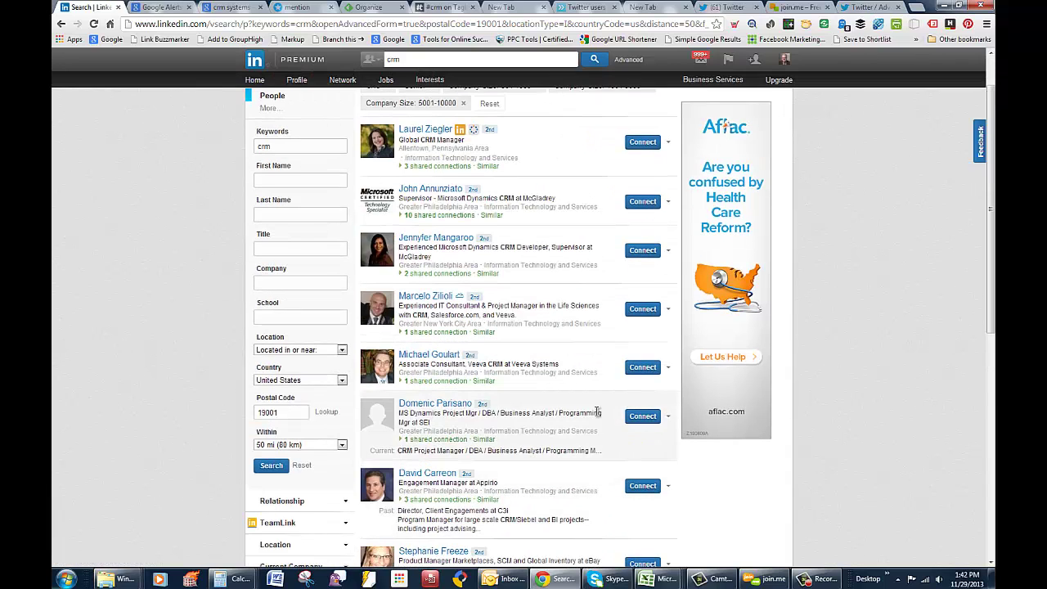
scroll(597, 413, up, 2)
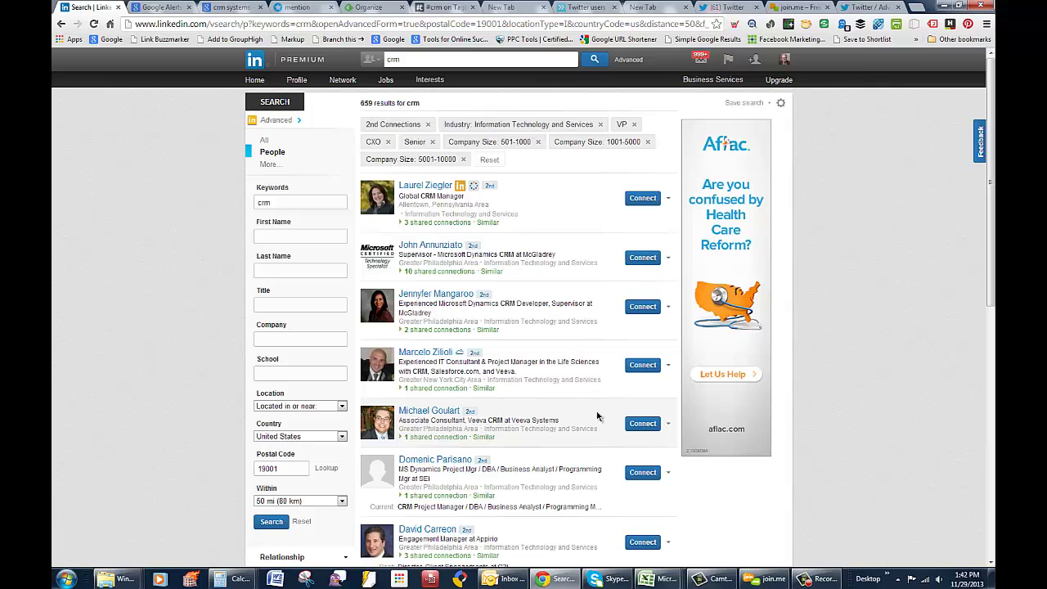
Look through the filtered people, then review the list of saved searches and close it.
scroll(597, 417, down, 4)
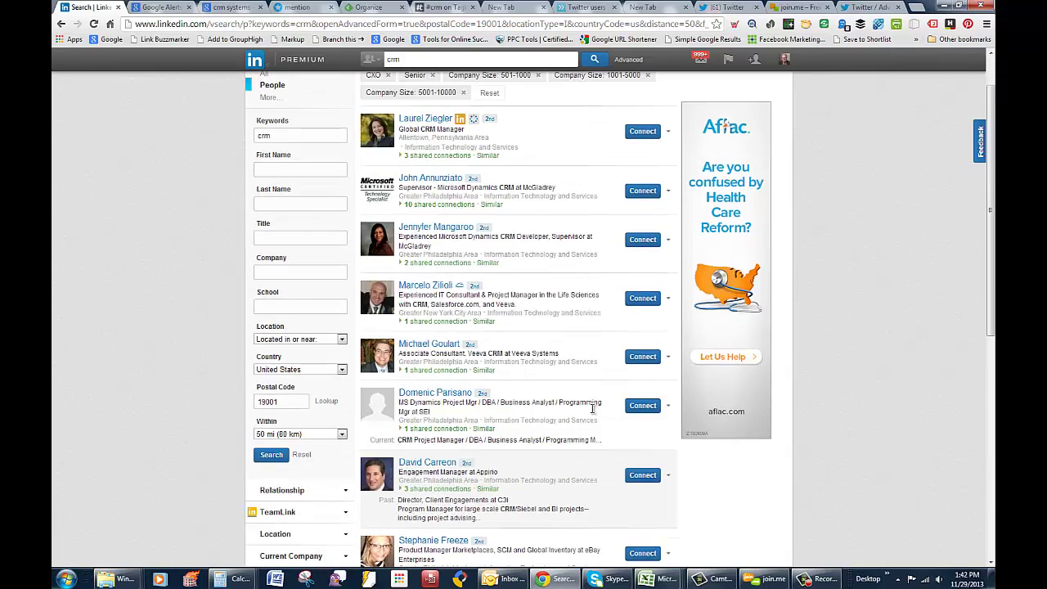
scroll(592, 413, down, 3)
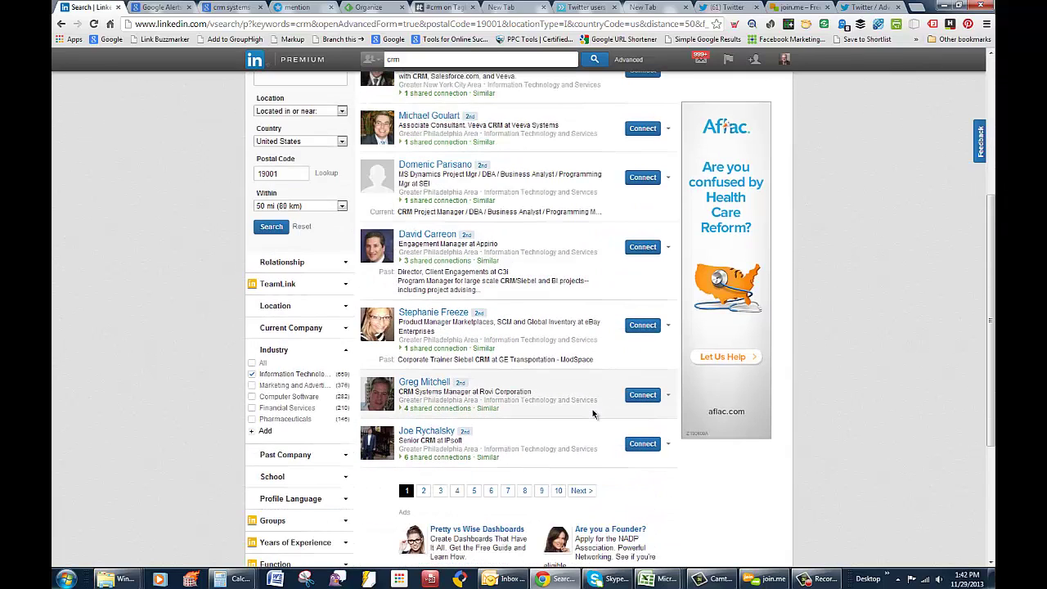
scroll(594, 414, up, 6)
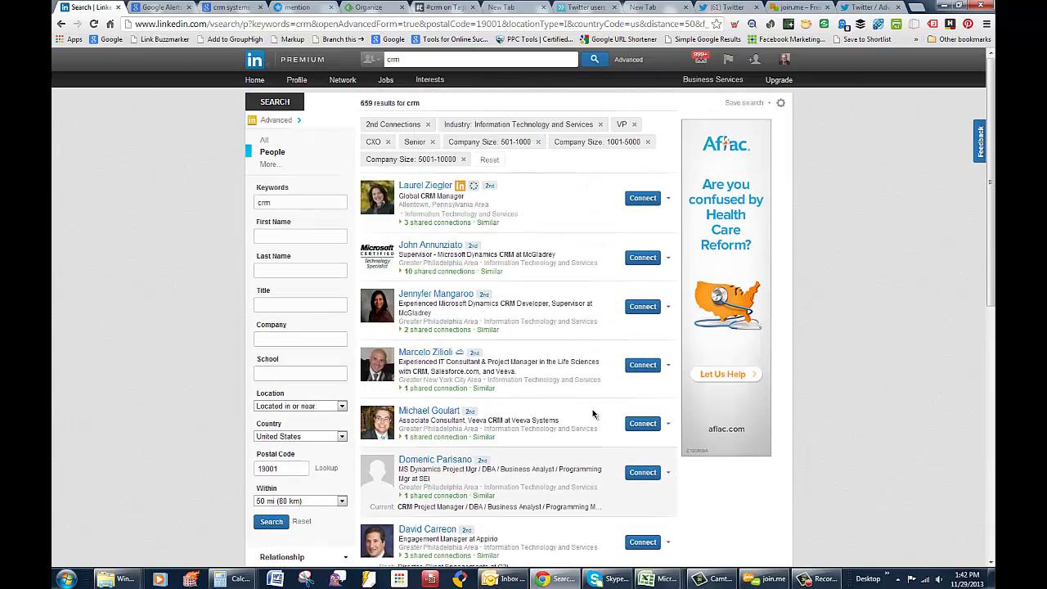
click(756, 104)
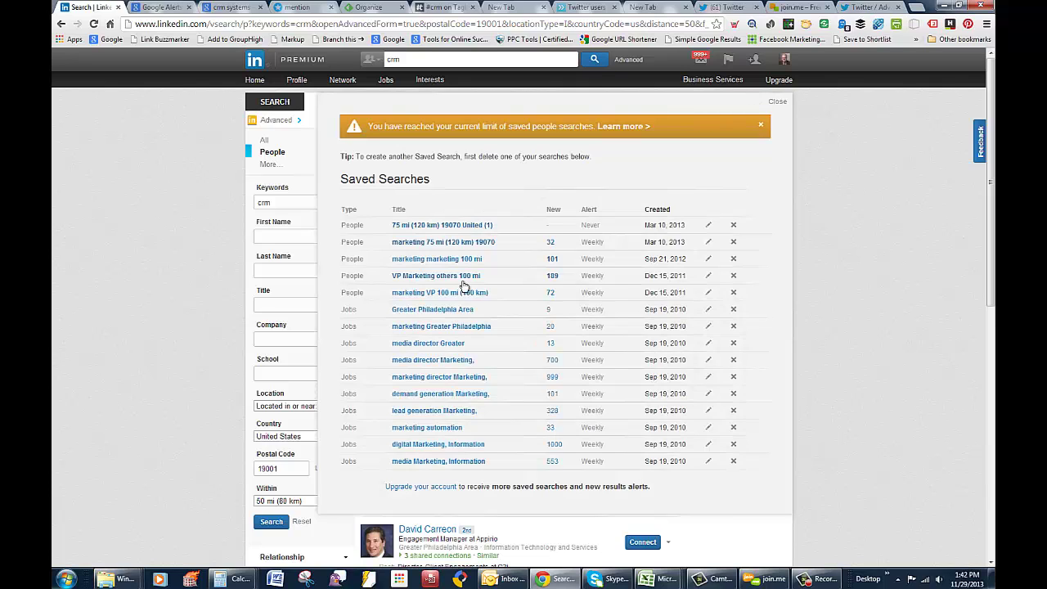
click(777, 103)
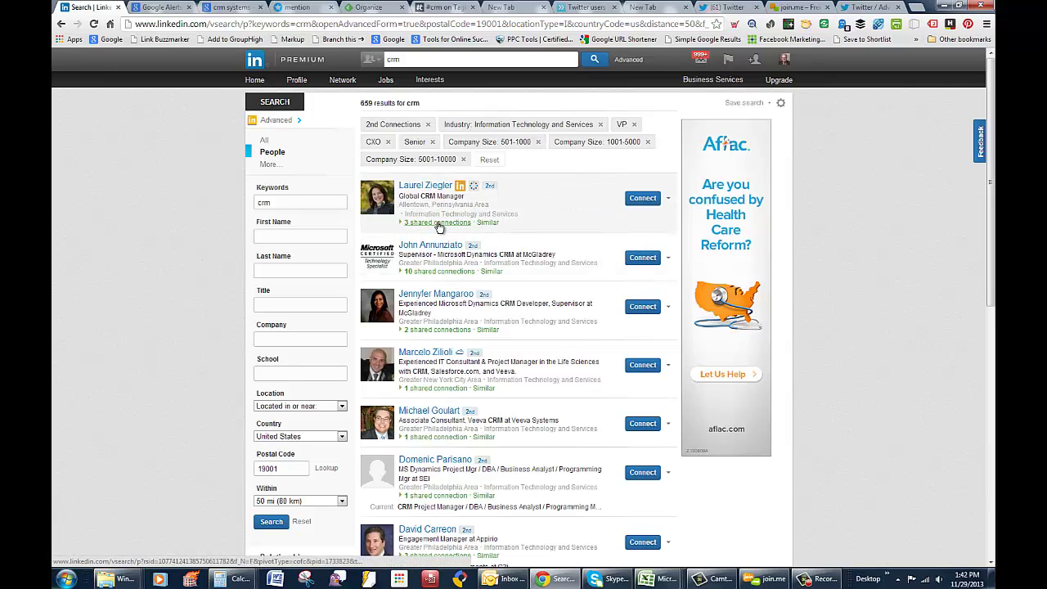
Check the additional contact options for the first lead, the Global CRM Manager, and open that person's profile.
click(668, 199)
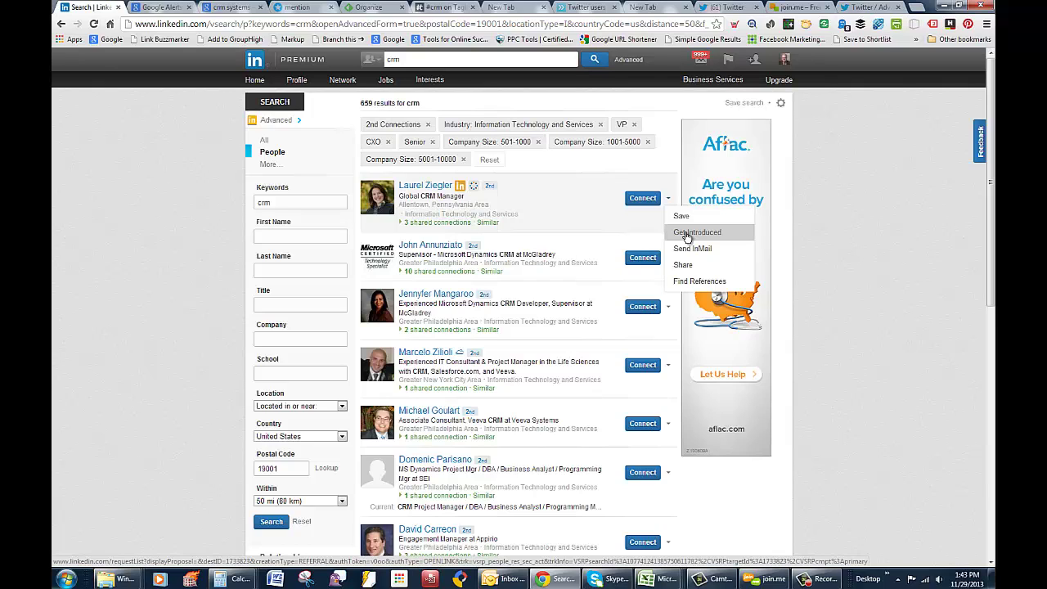
click(668, 202)
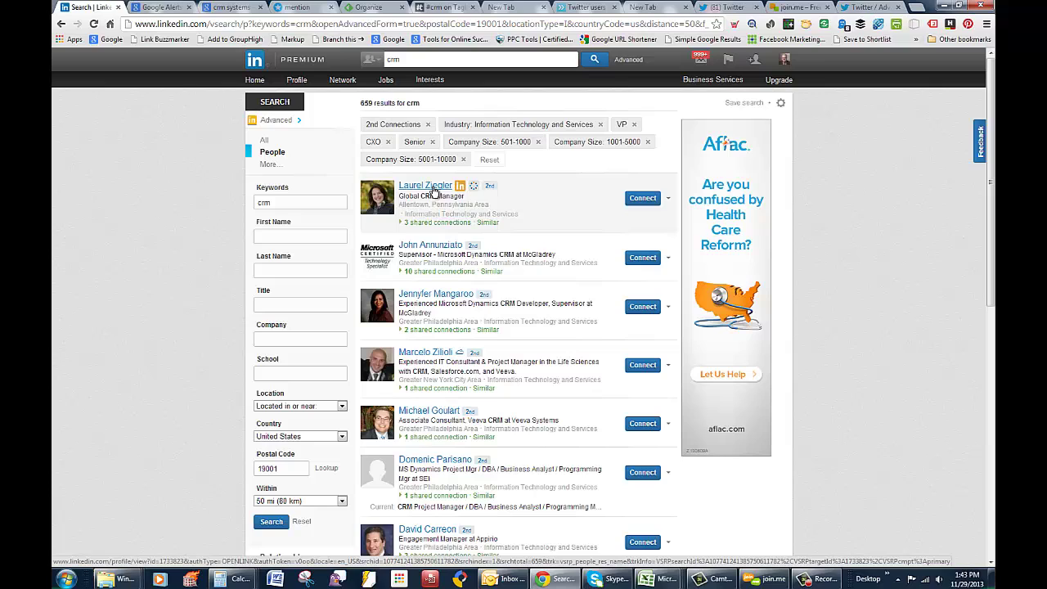
click(432, 188)
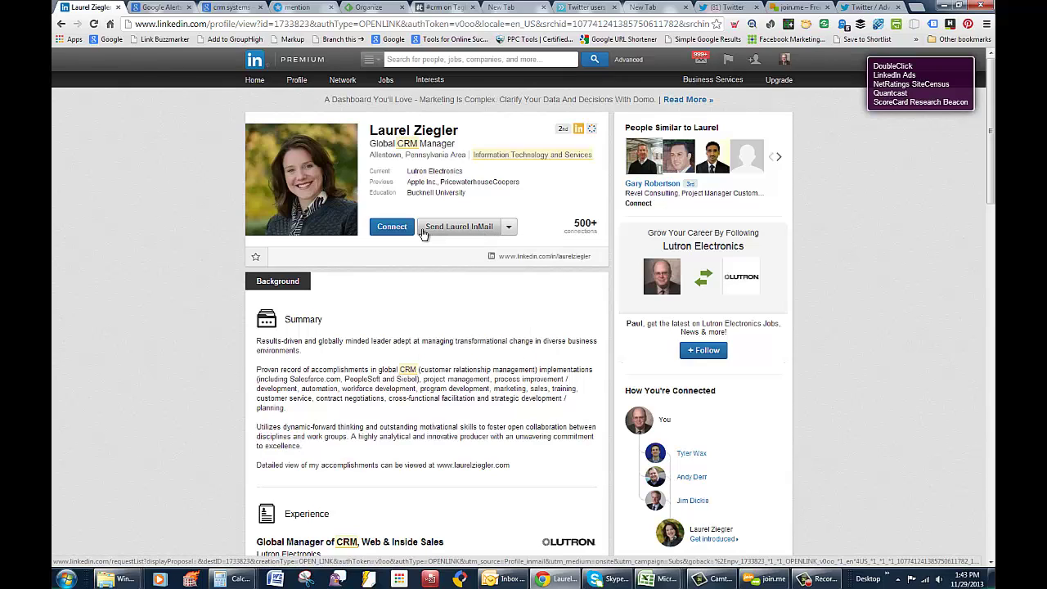
Open the Lutron Electronics company page from the lead's current employer and read through its recent updates.
mouse_move(450, 176)
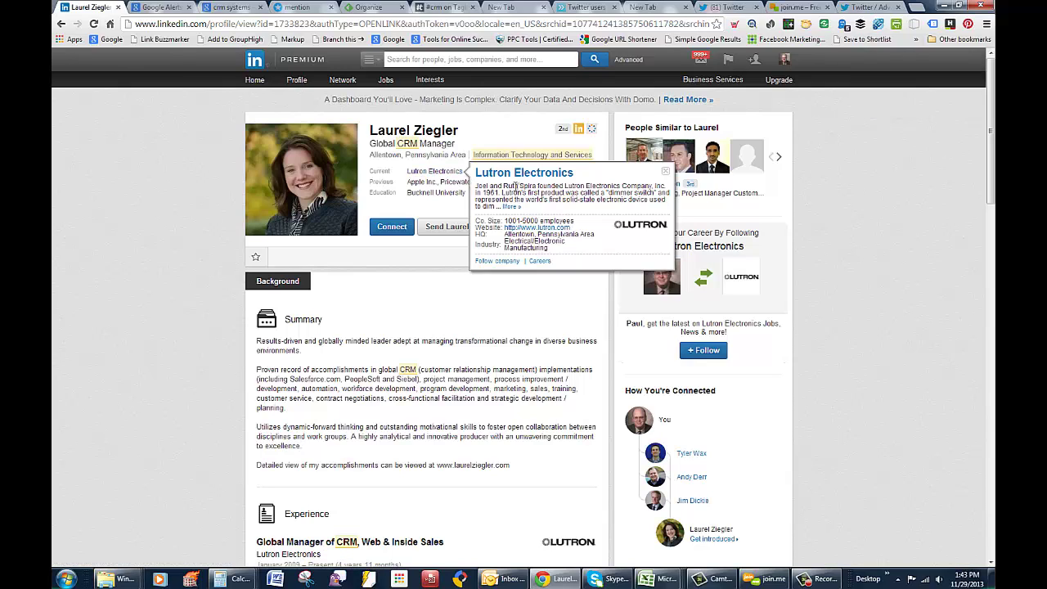
click(512, 207)
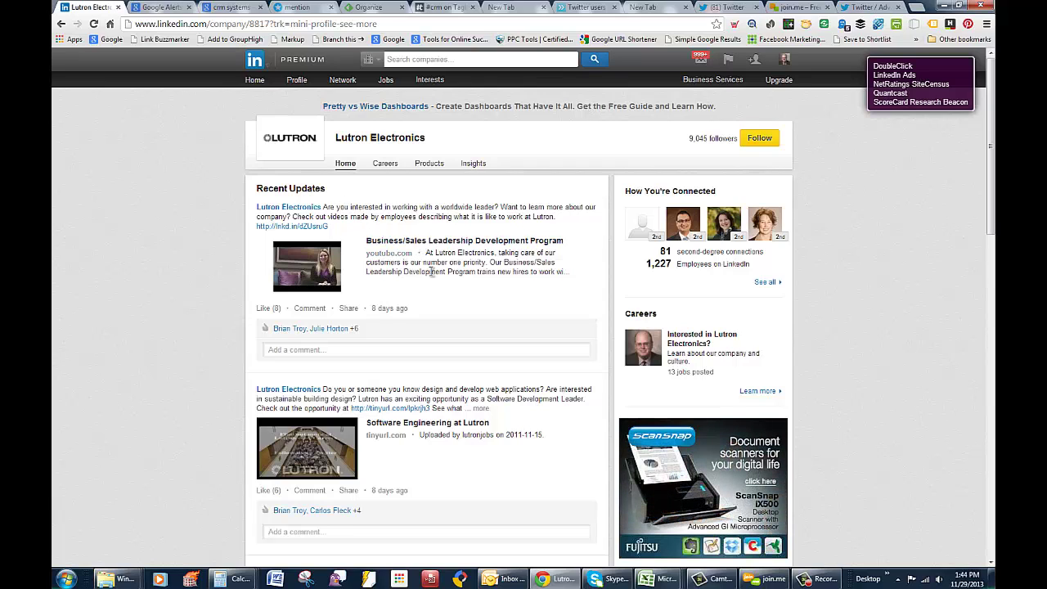
scroll(416, 375, down, 3)
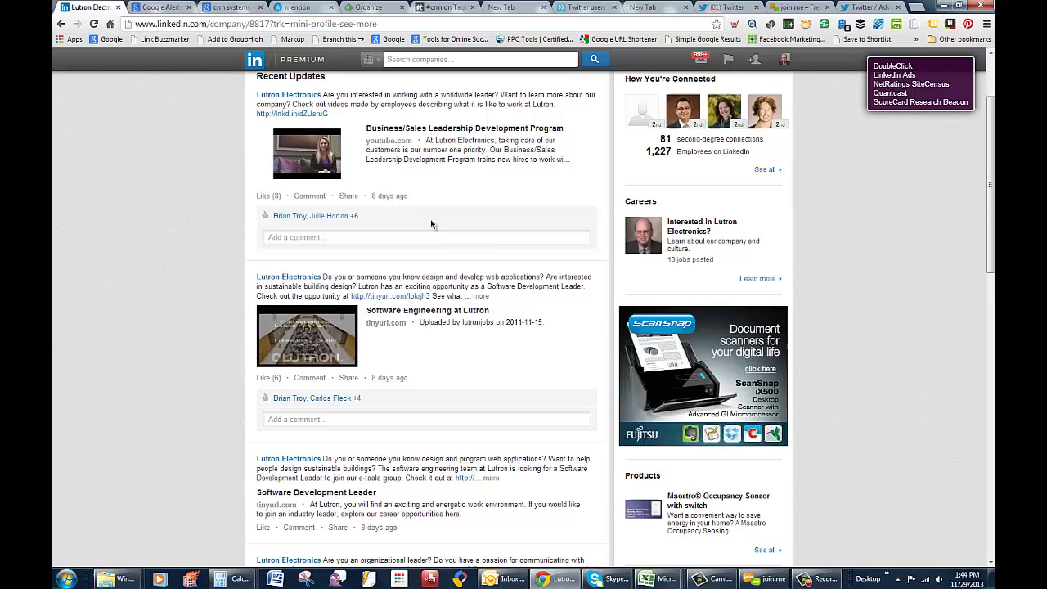
scroll(474, 297, down, 3)
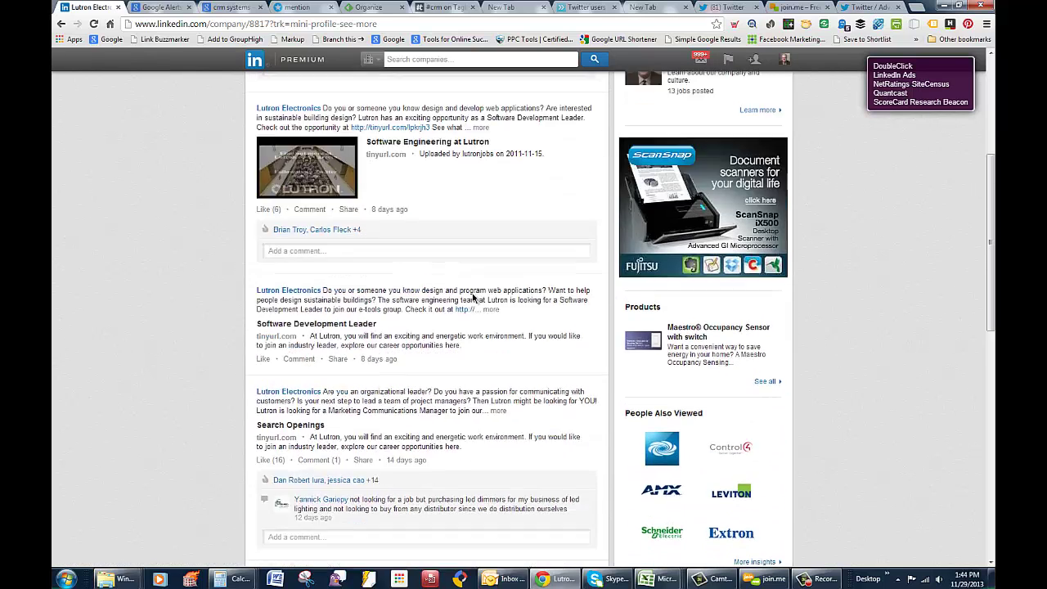
scroll(473, 295, up, 3)
scroll(473, 295, up, 3)
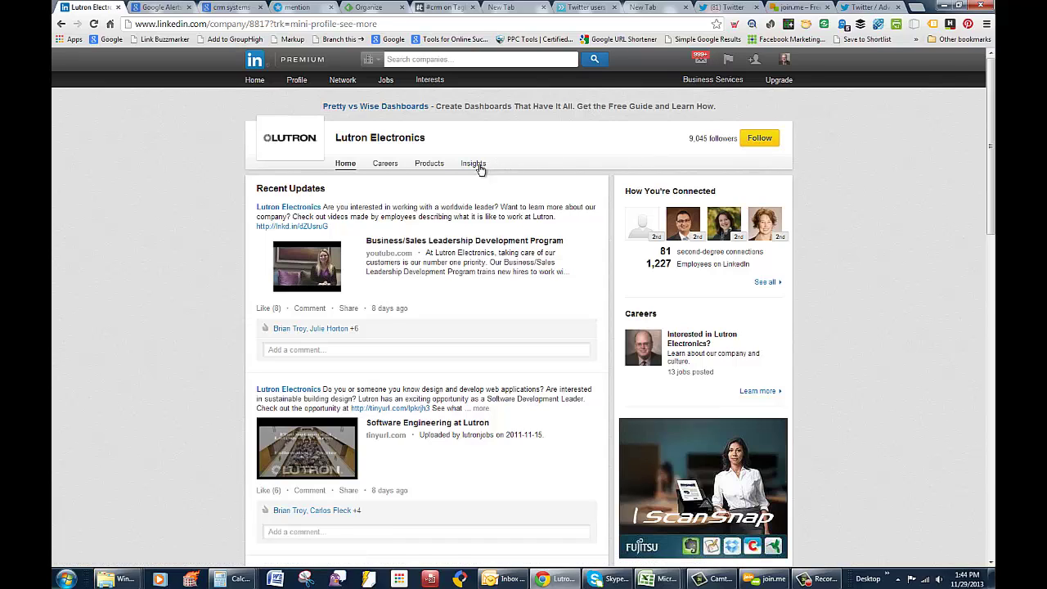
View the products listed for Lutron Electronics and return to the lead's profile.
click(435, 166)
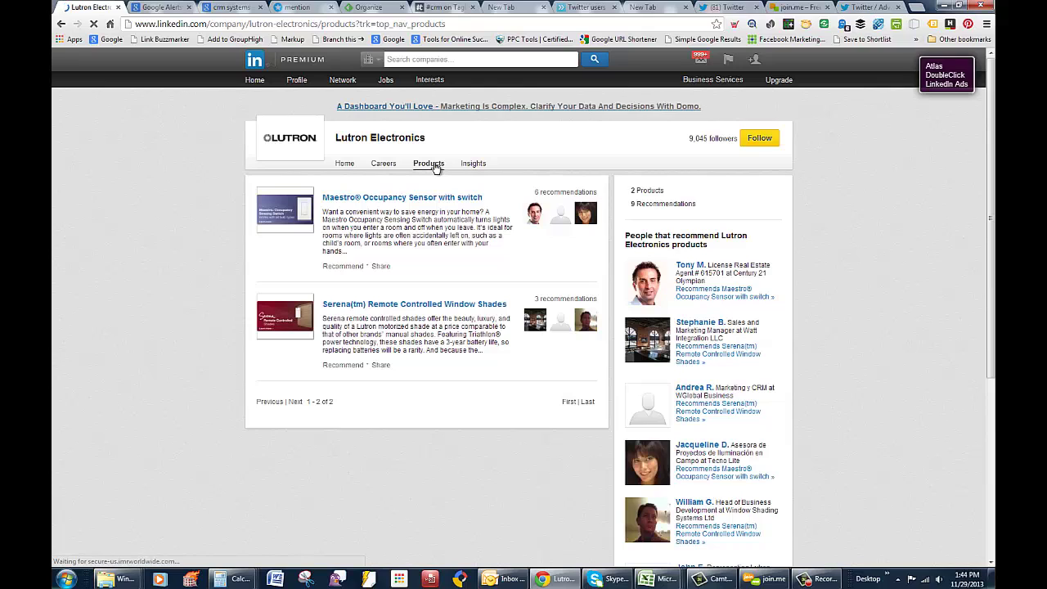
click(61, 24)
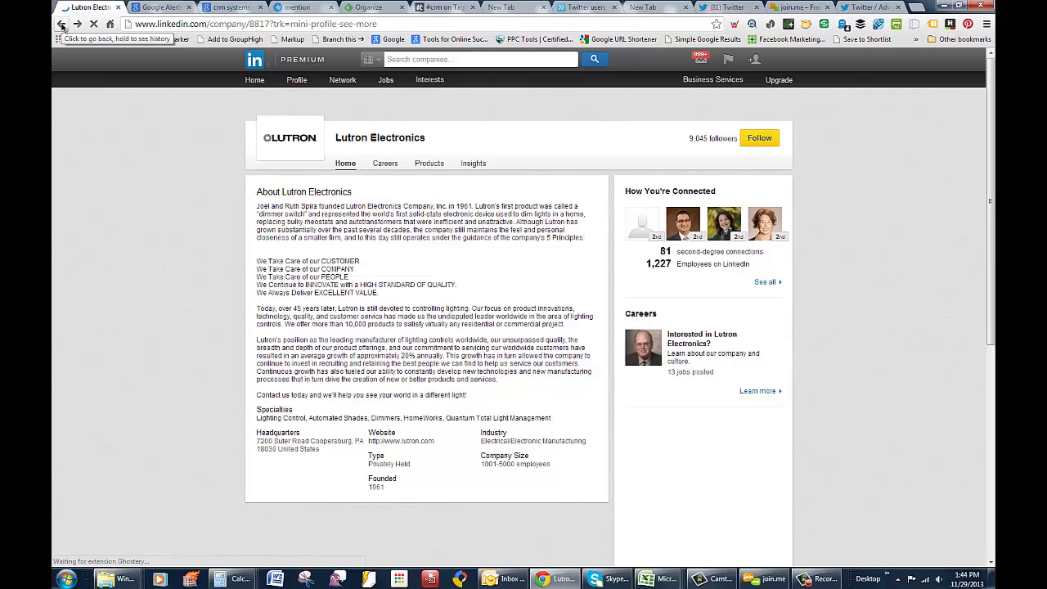
click(60, 24)
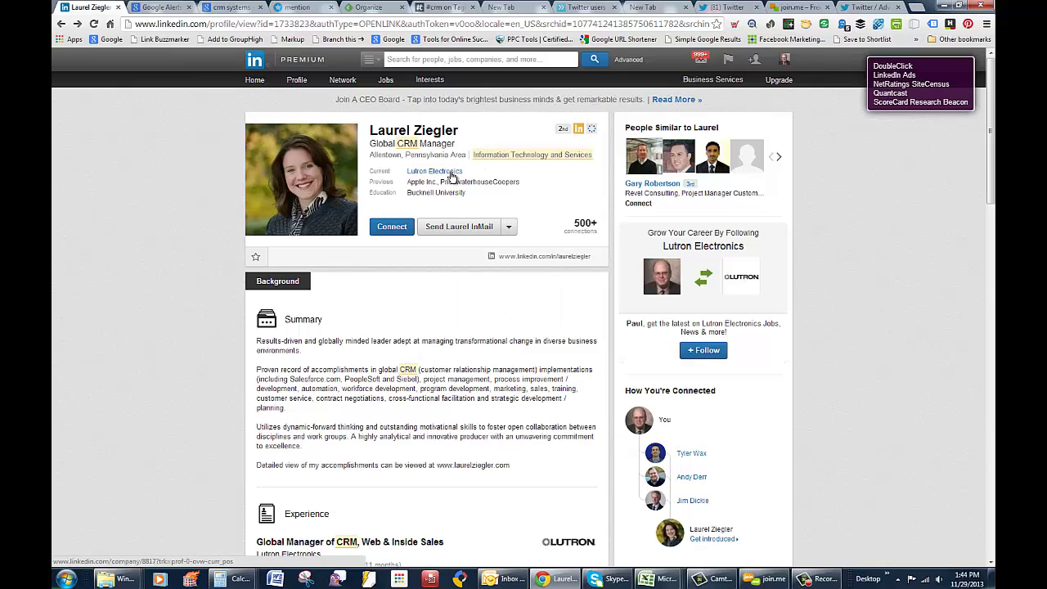
Open the Lutron Electronics website from the employer summary in a new browser tab and look over its home page.
mouse_move(452, 177)
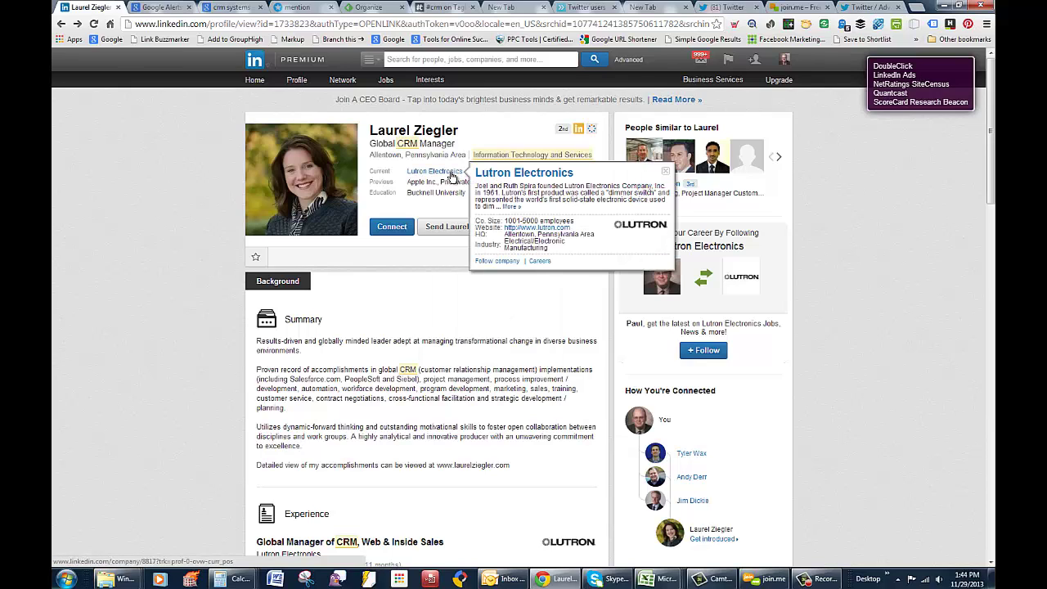
right_click(530, 232)
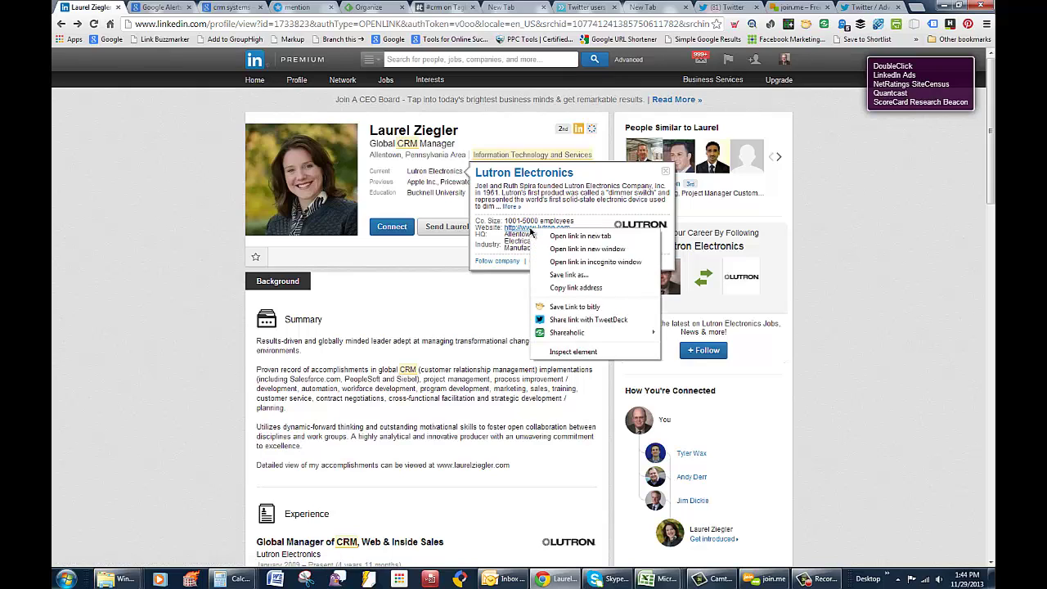
click(560, 236)
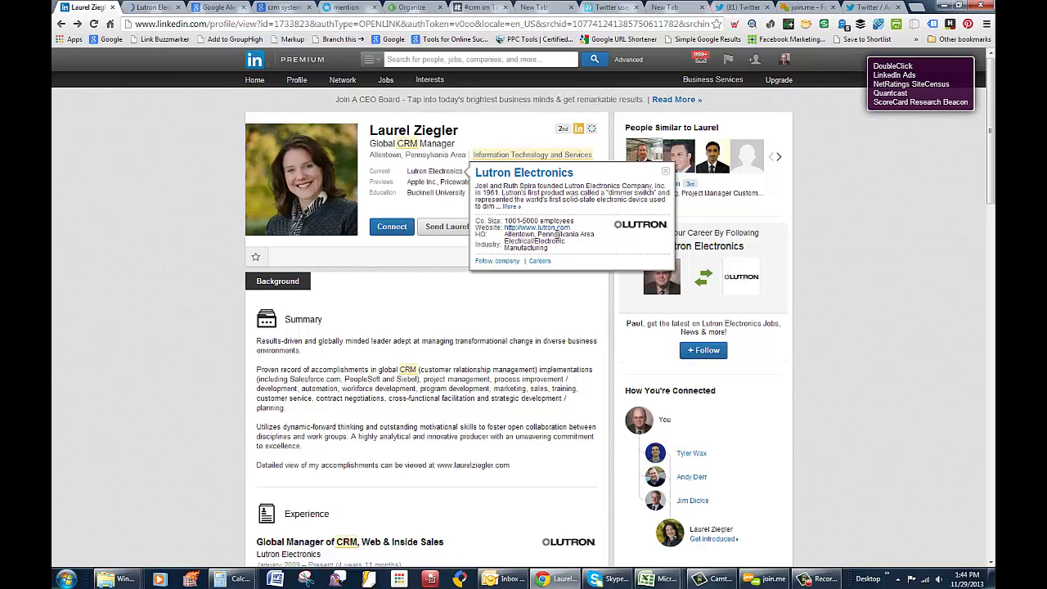
click(150, 7)
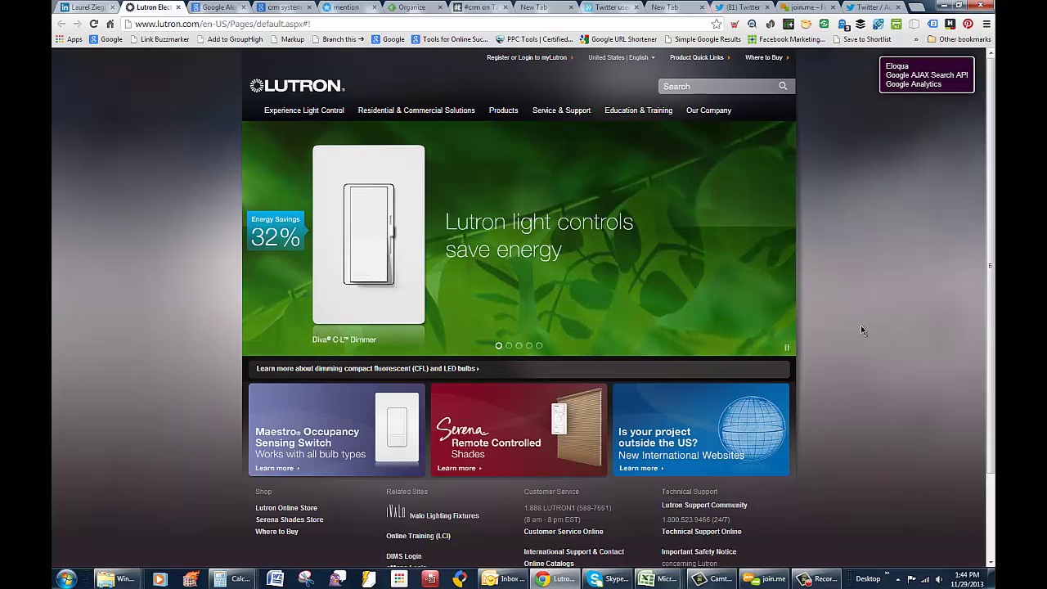
scroll(861, 329, down, 2)
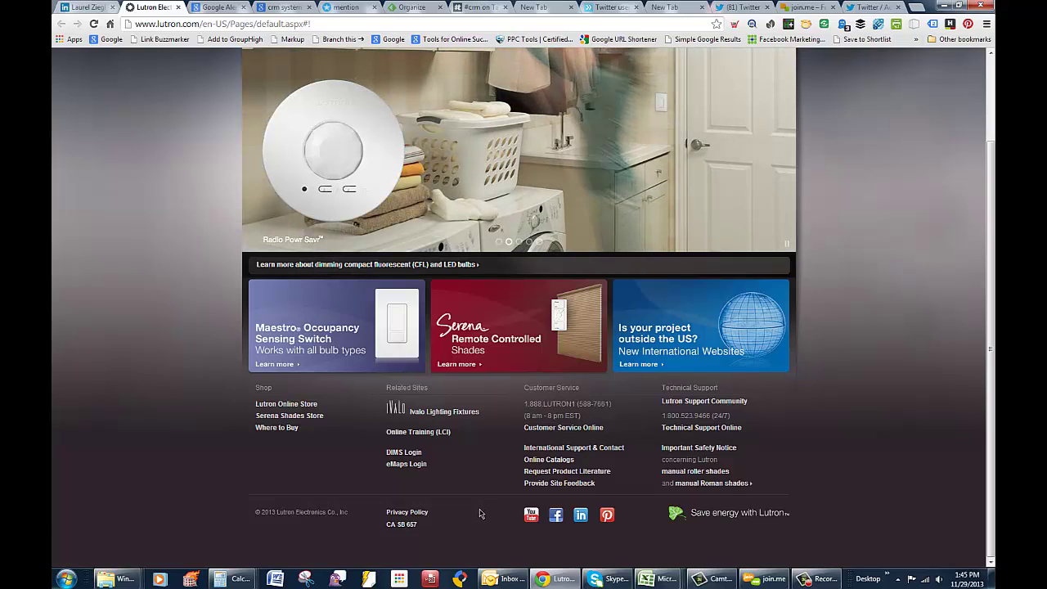
scroll(480, 514, up, 2)
Open Lutron's Media & Press Center page and look through the press releases.
mouse_move(722, 112)
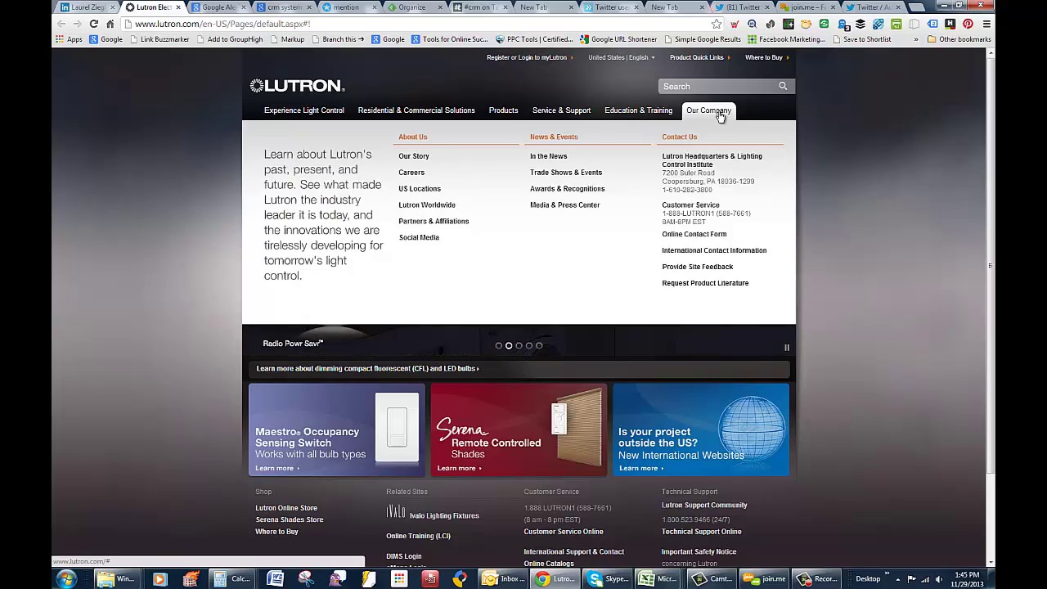
click(586, 206)
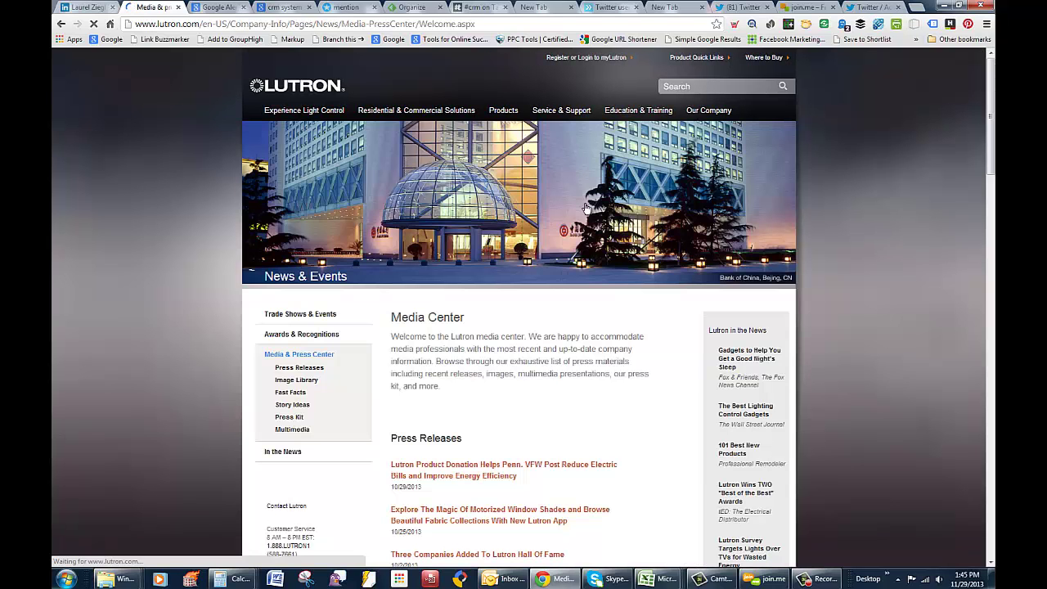
scroll(572, 348, down, 2)
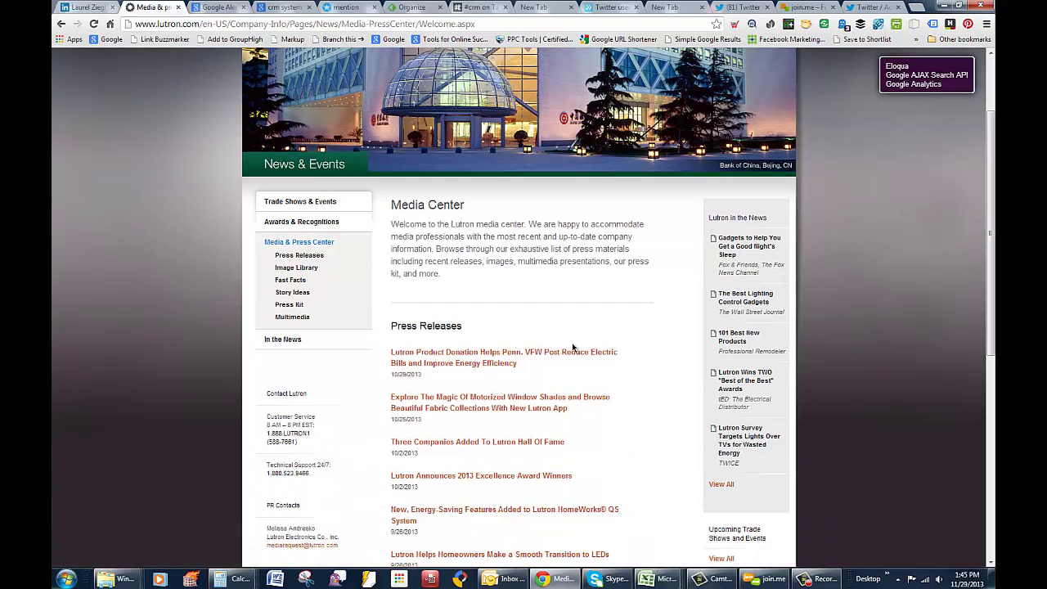
scroll(573, 348, down, 1)
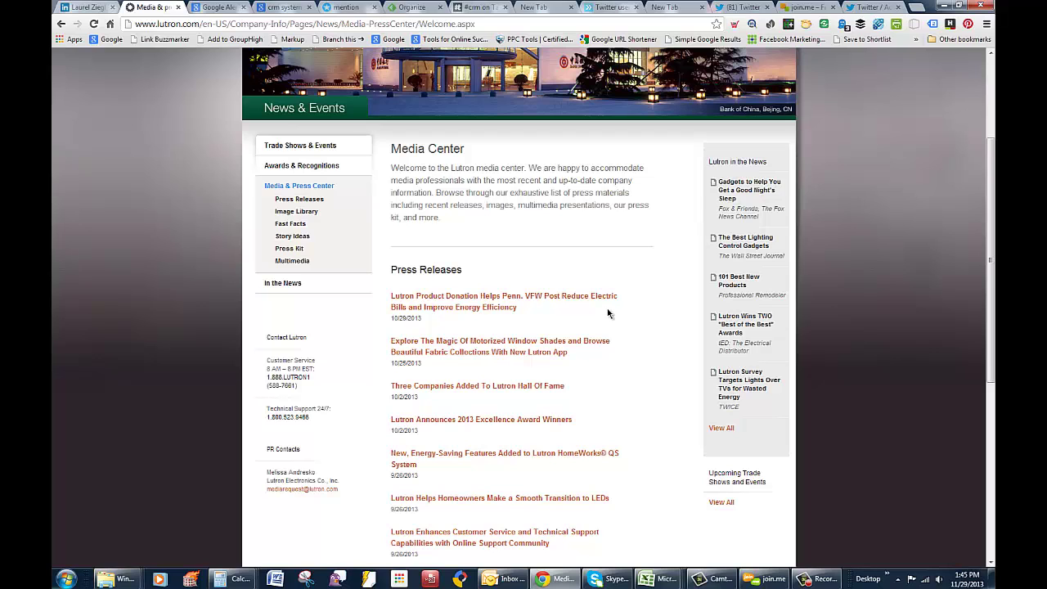
scroll(618, 265, up, 3)
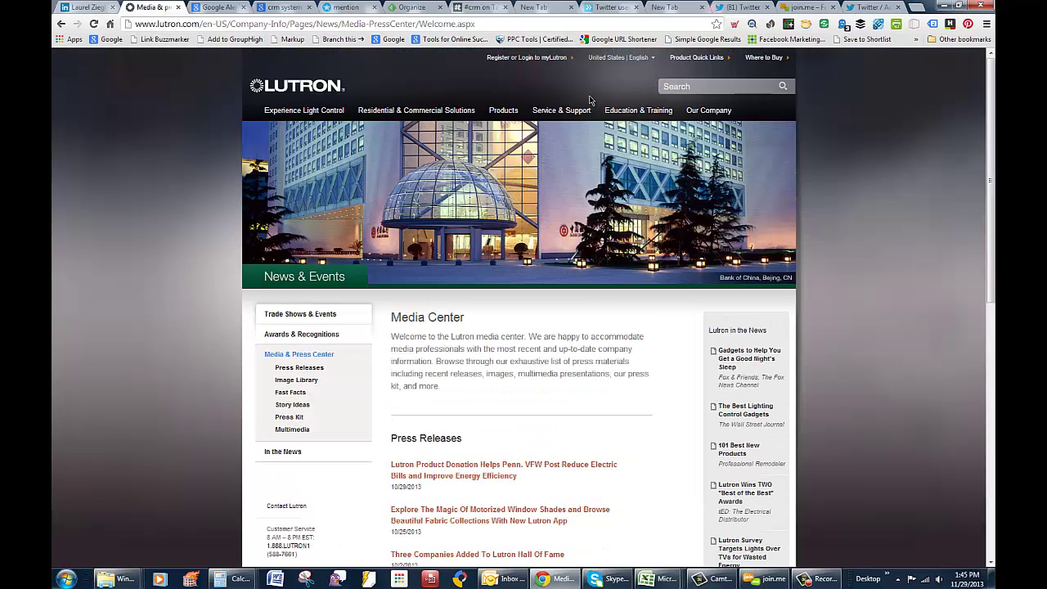
Open Lutron's In the News page to review its media coverage, and return to the lead's LinkedIn profile.
mouse_move(631, 113)
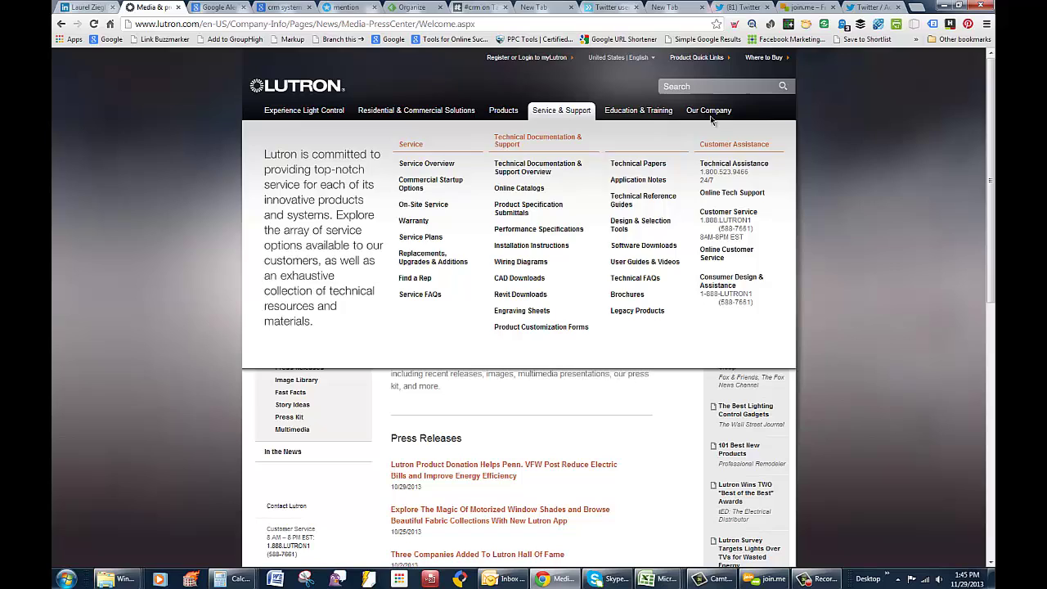
mouse_move(709, 120)
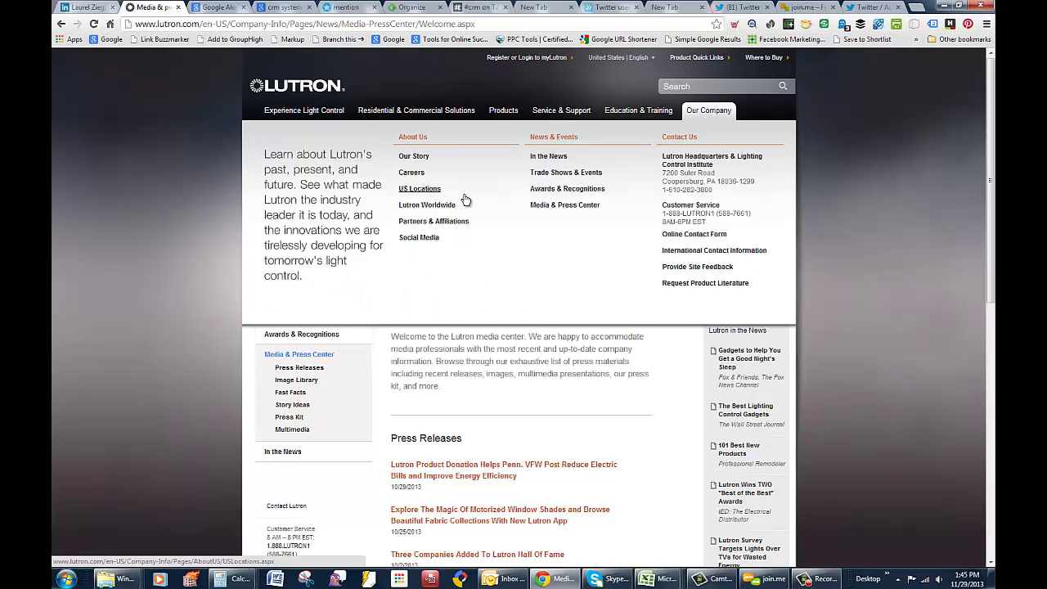
click(539, 158)
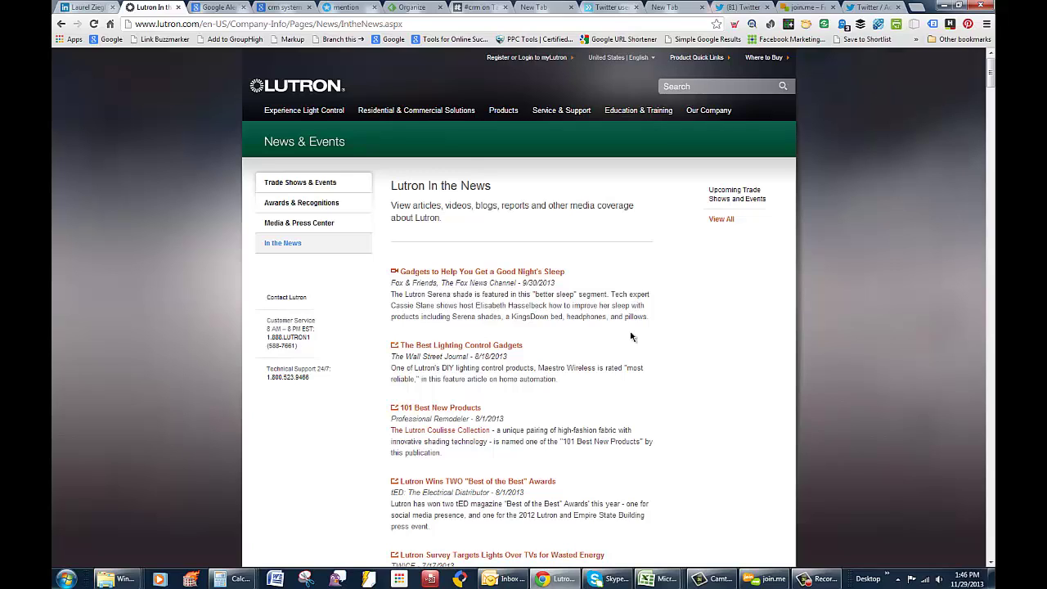
click(88, 7)
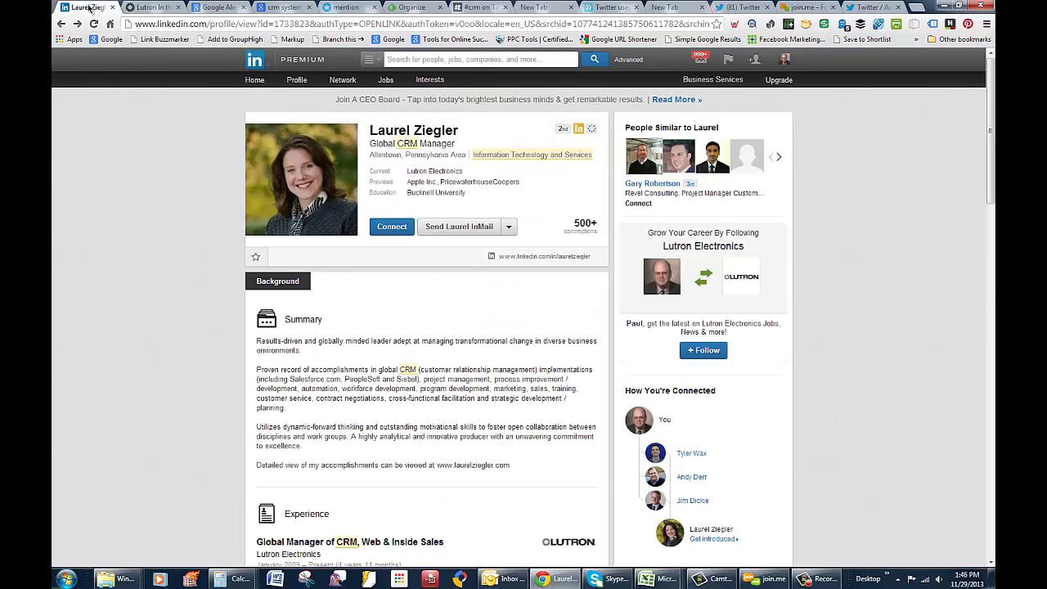
Open the invitation to connect with the lead, try choosing Friend as the relationship, and go back without sending.
click(400, 231)
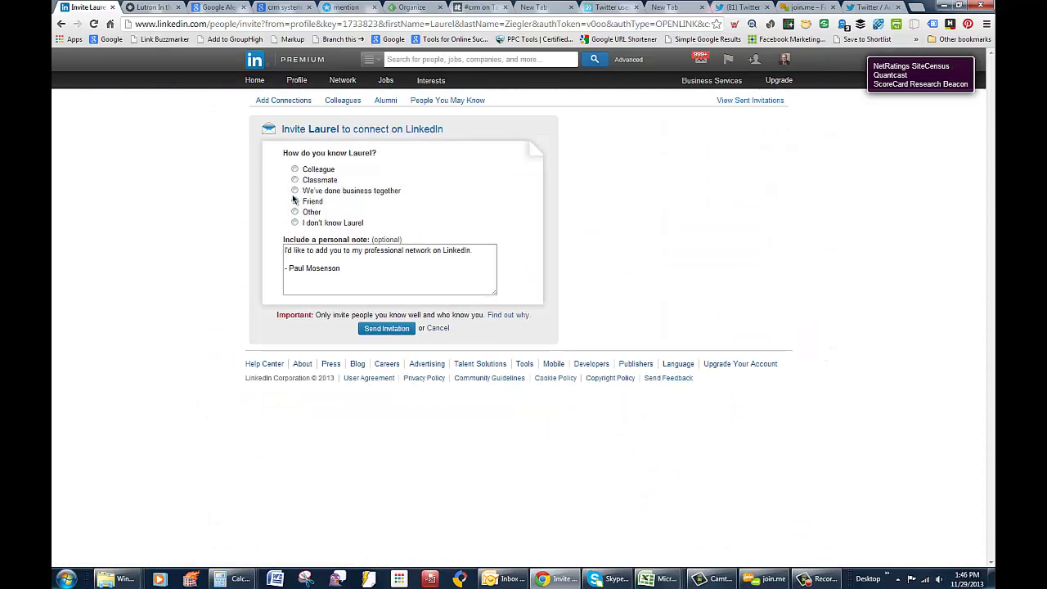
click(294, 201)
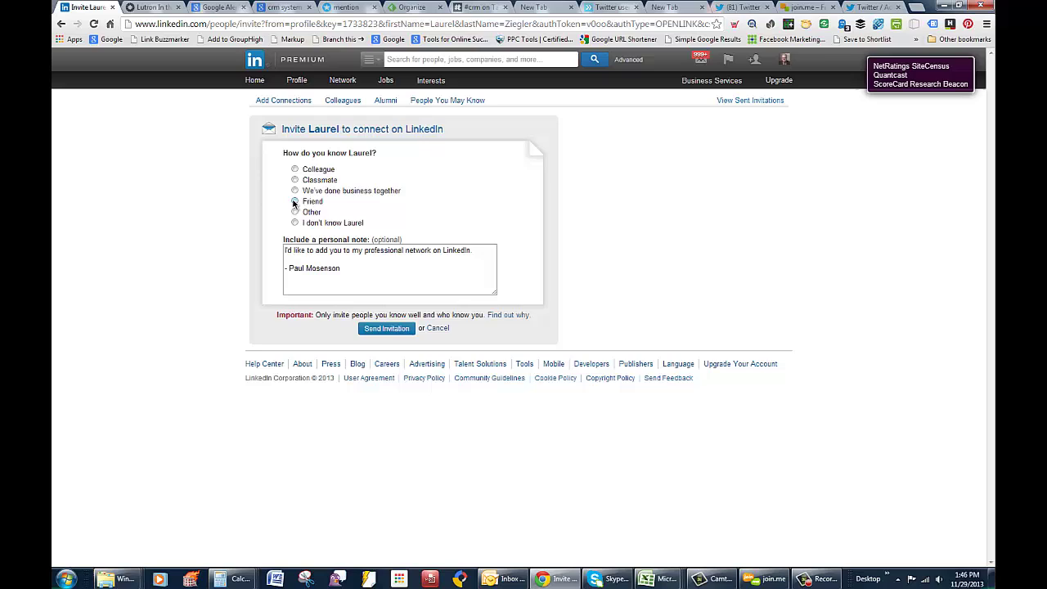
click(61, 24)
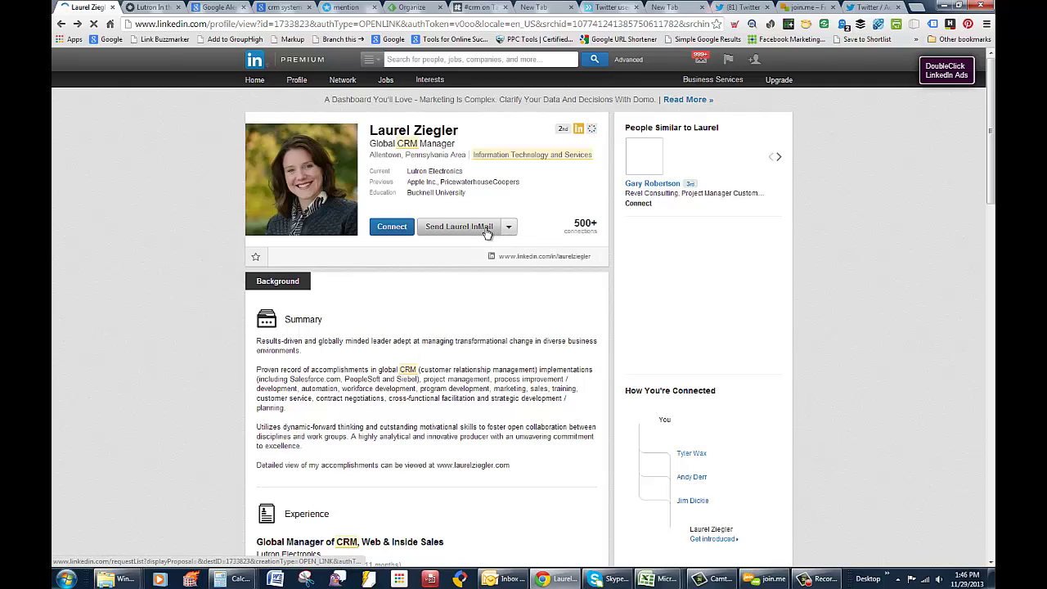
Start an InMail to the lead and draft the lines "Trigger message" and "Tactfully ask for a connection" in the message body.
click(483, 232)
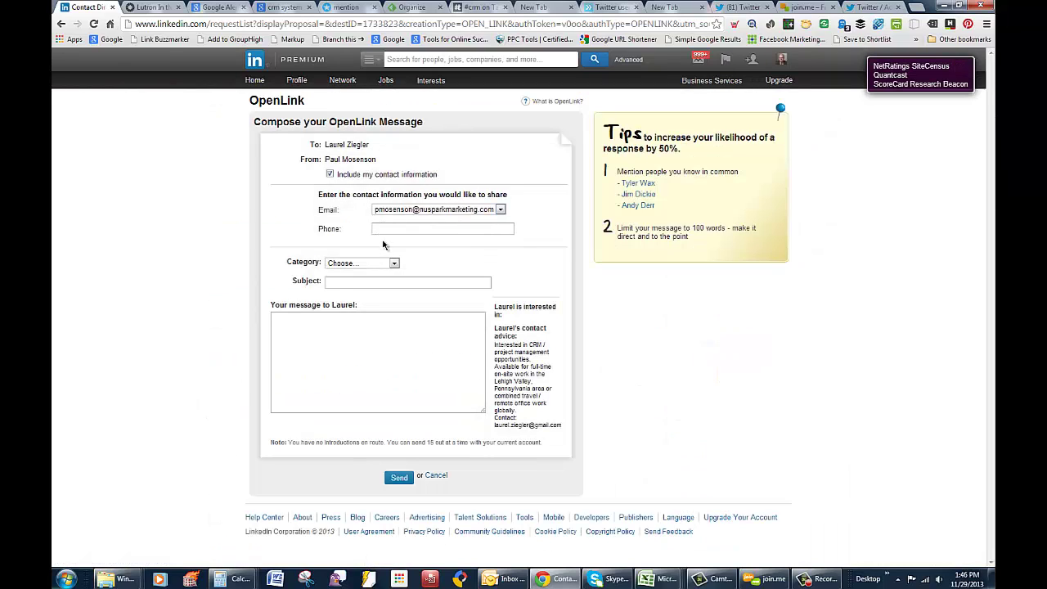
click(308, 324)
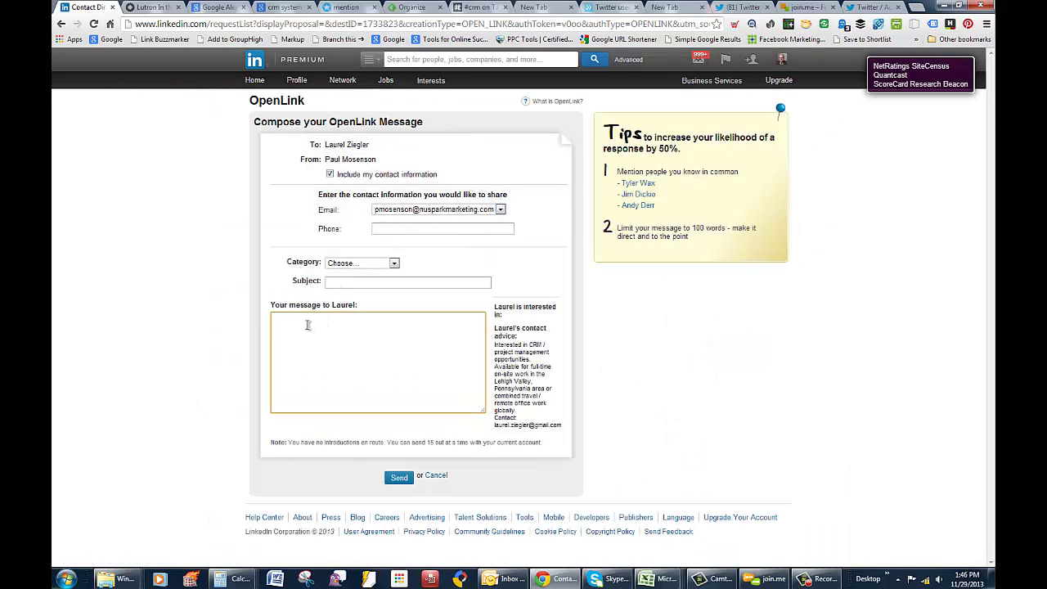
text(Trigger message)
key(BackSpace)
key(BackSpace)
text(Tactfully ask for a conenction)
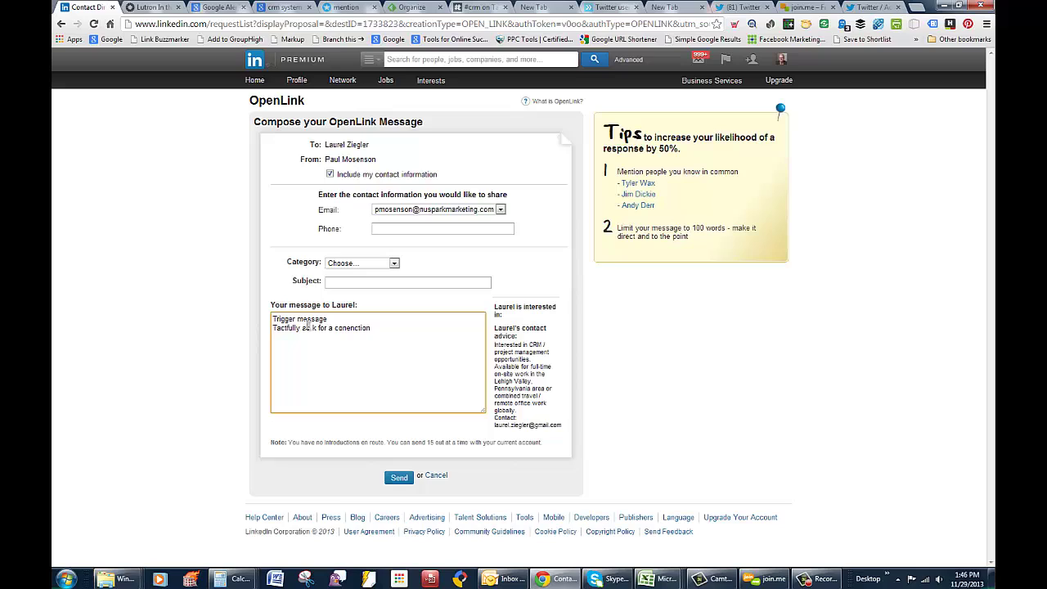
key(BackSpace)
key(BackSpace)
key(BackSpace)
key(BackSpace)
key(BackSpace)
key(BackSpace)
key(BackSpace)
text(nection)
Add the line "Politely as for a phone conversion soon" to the message draft and return to the lead's profile without sending.
key(Return)
text(Politely as for a phone conversio)
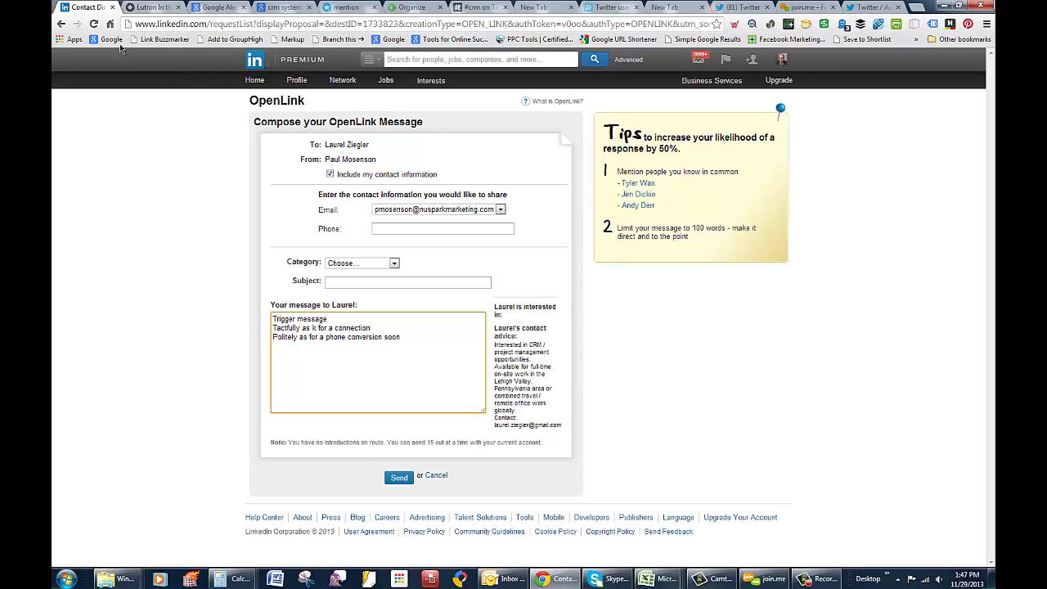
click(62, 26)
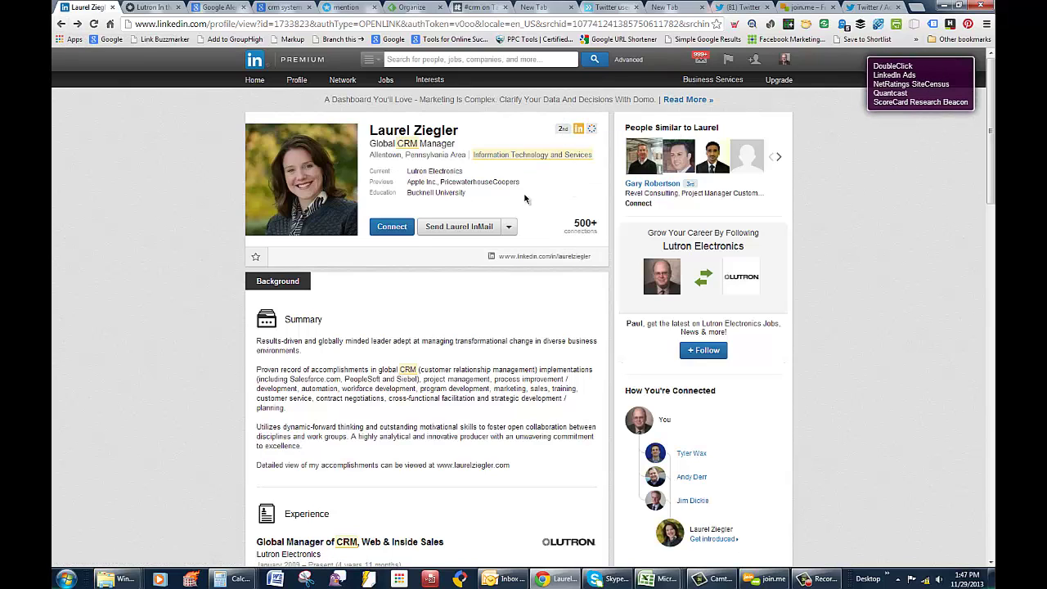
Return to the CRM people search results and expand the first lead's shared connections.
click(61, 24)
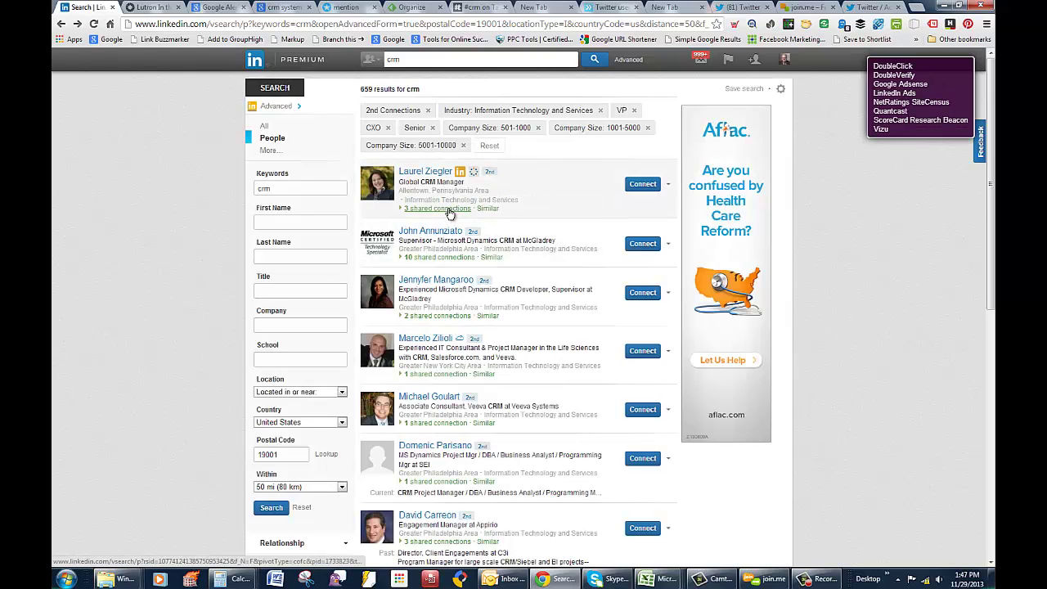
click(449, 214)
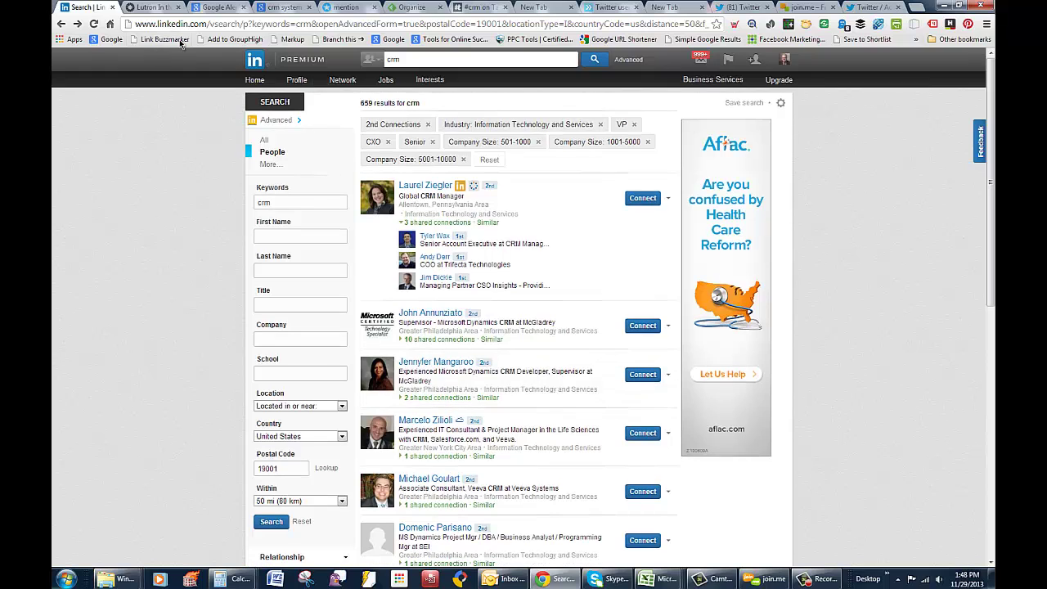
Switch through the open Mention, Feedly, Tagboard, Followerwonk, Twitter and Twitter Advanced Search pages to review the other monitoring tools.
click(347, 8)
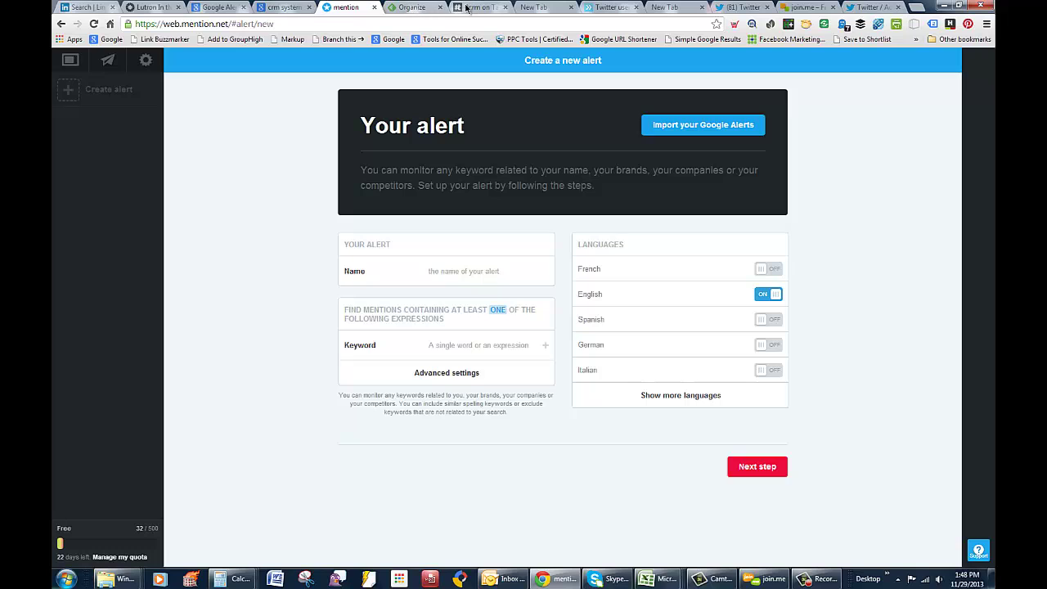
click(416, 9)
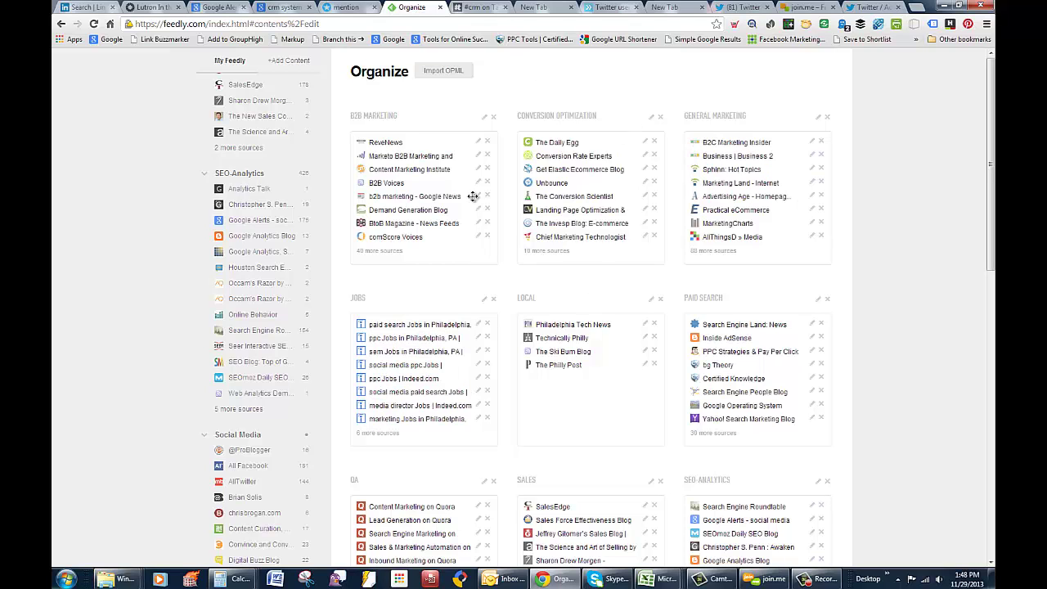
click(472, 10)
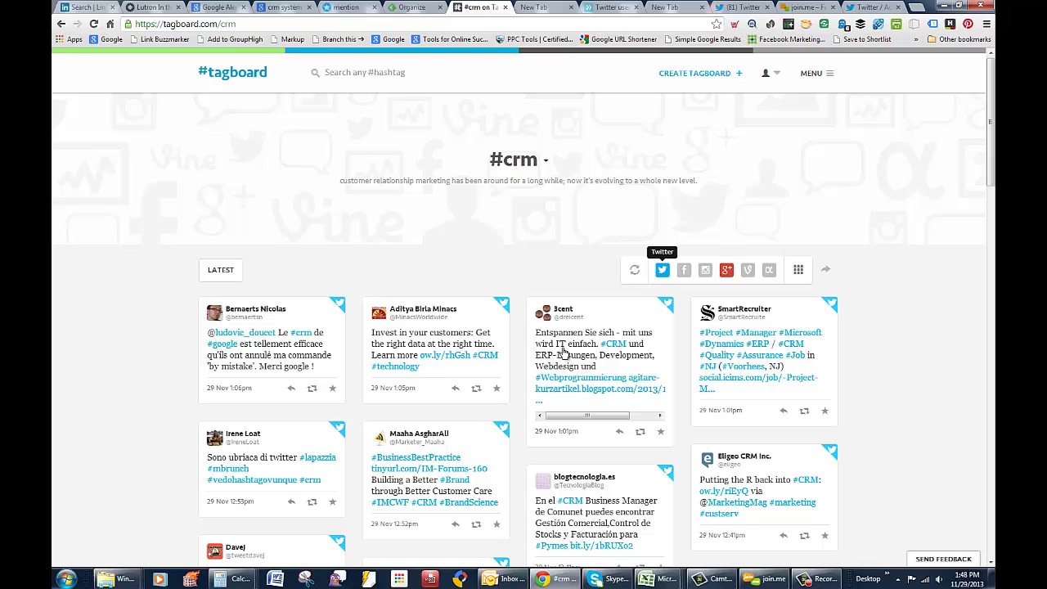
click(541, 10)
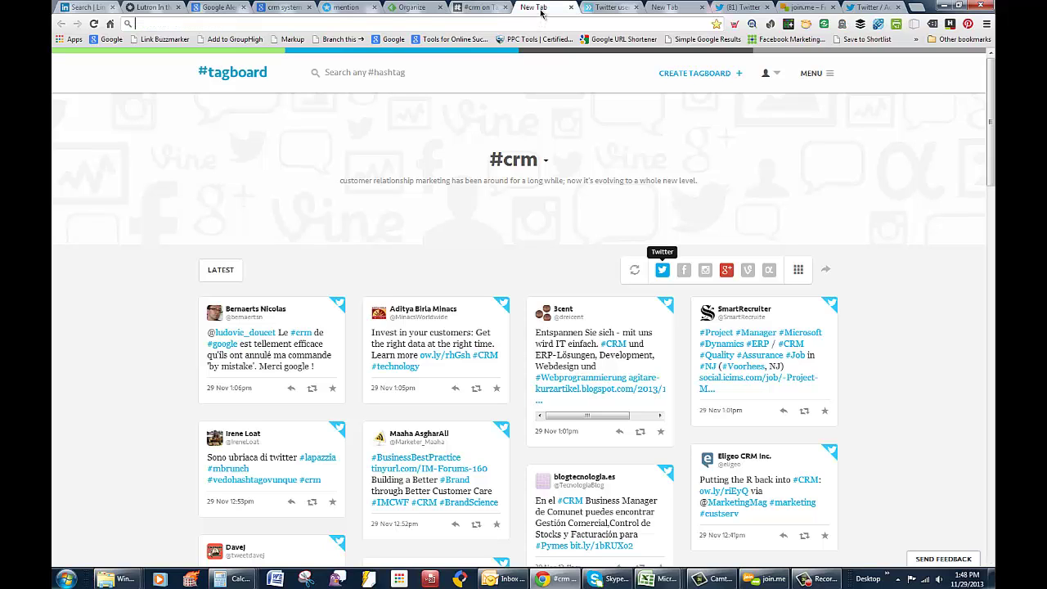
click(608, 8)
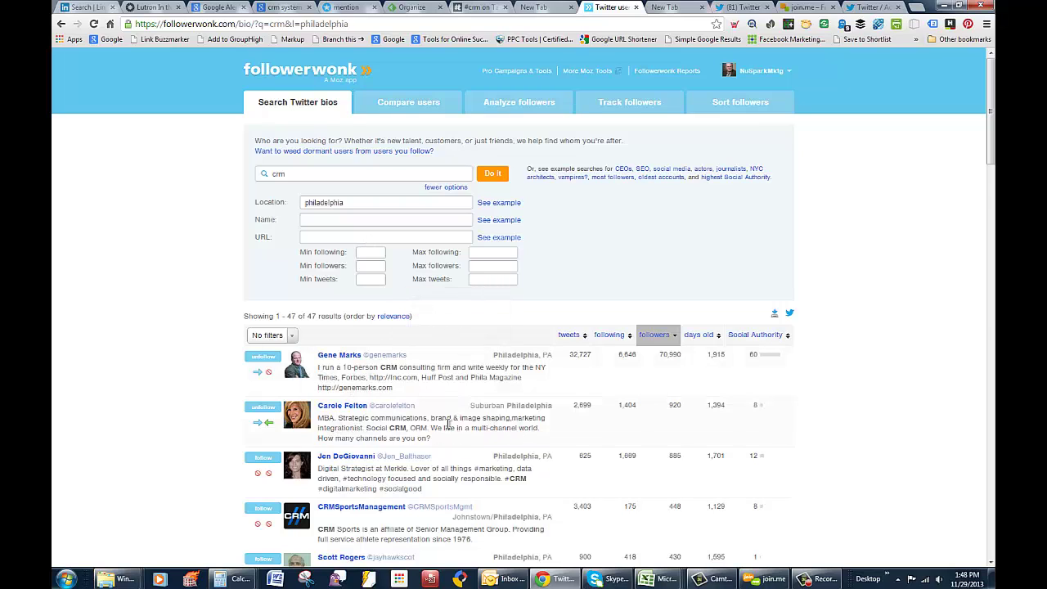
click(745, 8)
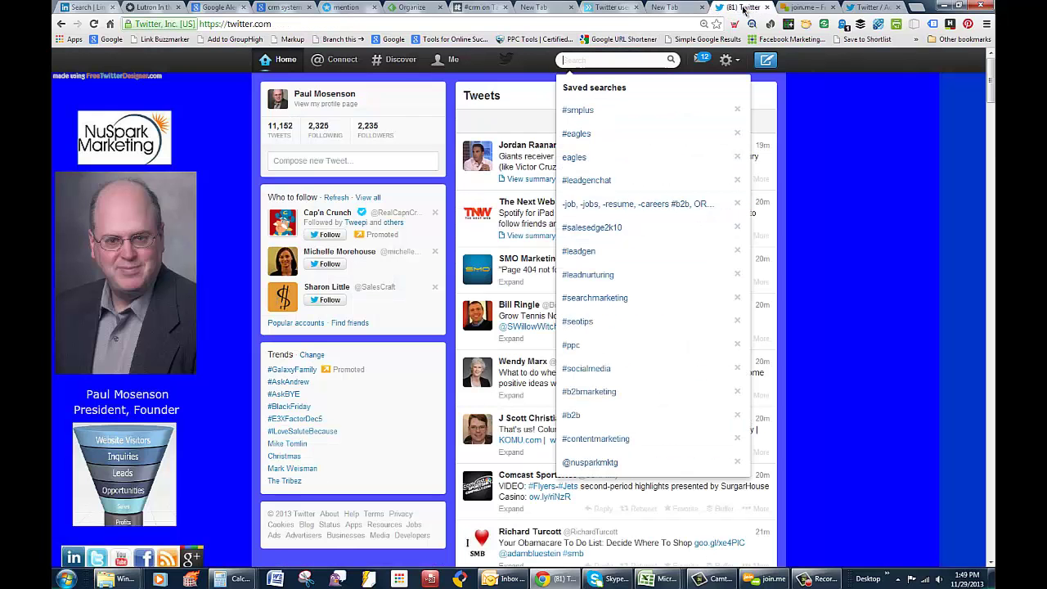
click(867, 9)
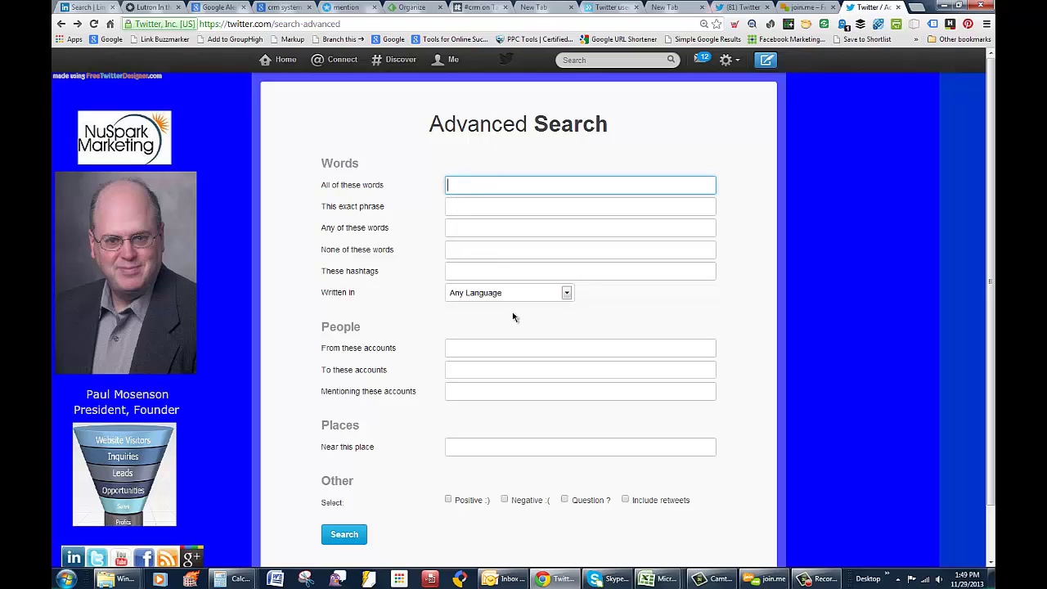
Switch back to the LinkedIn search results and review the Industry, Groups and Seniority Level filter options.
click(87, 10)
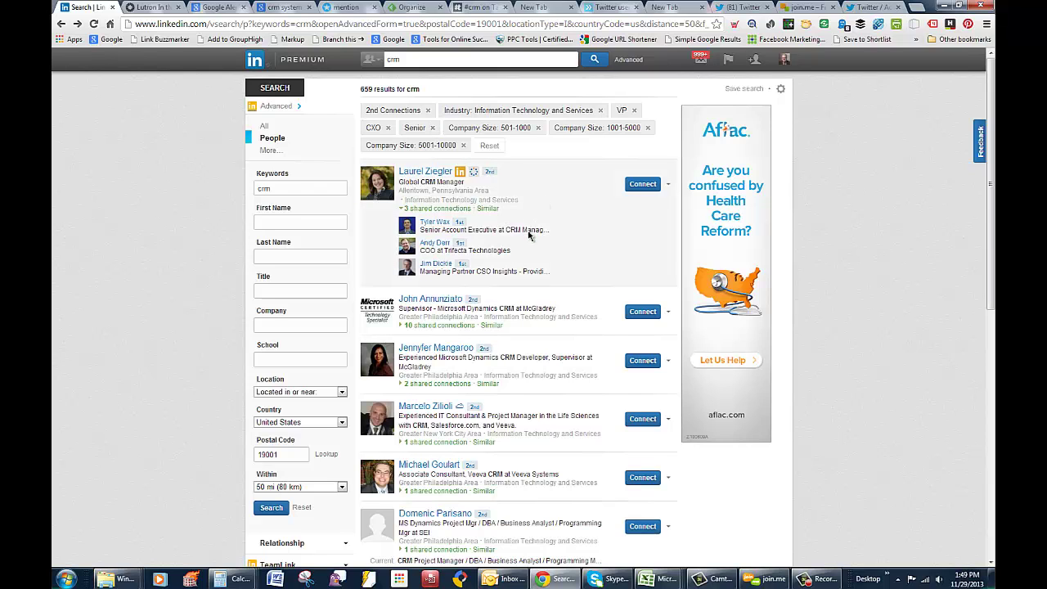
scroll(529, 235, down, 3)
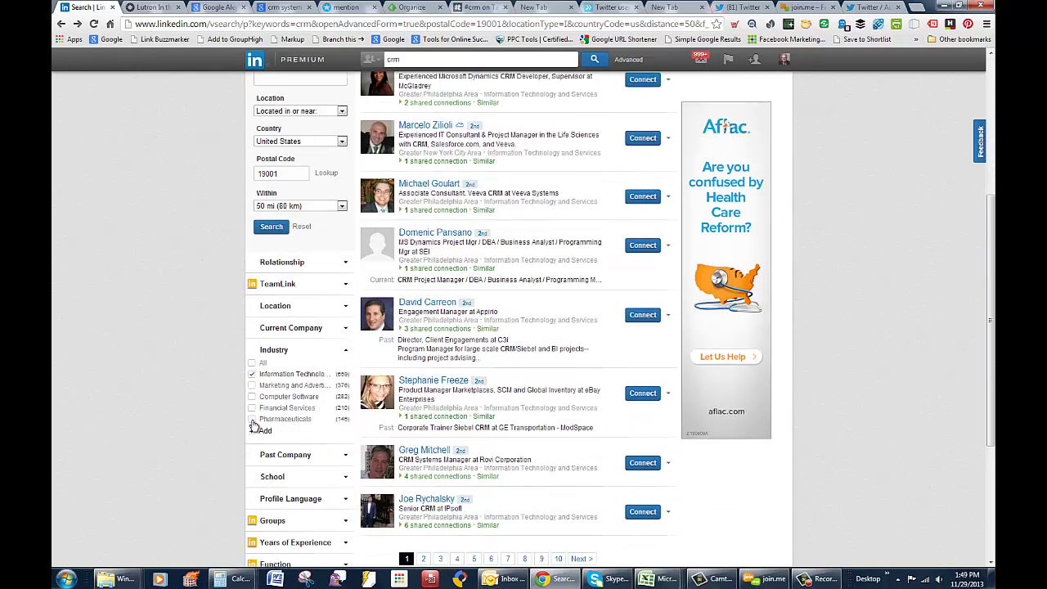
scroll(327, 479, down, 1)
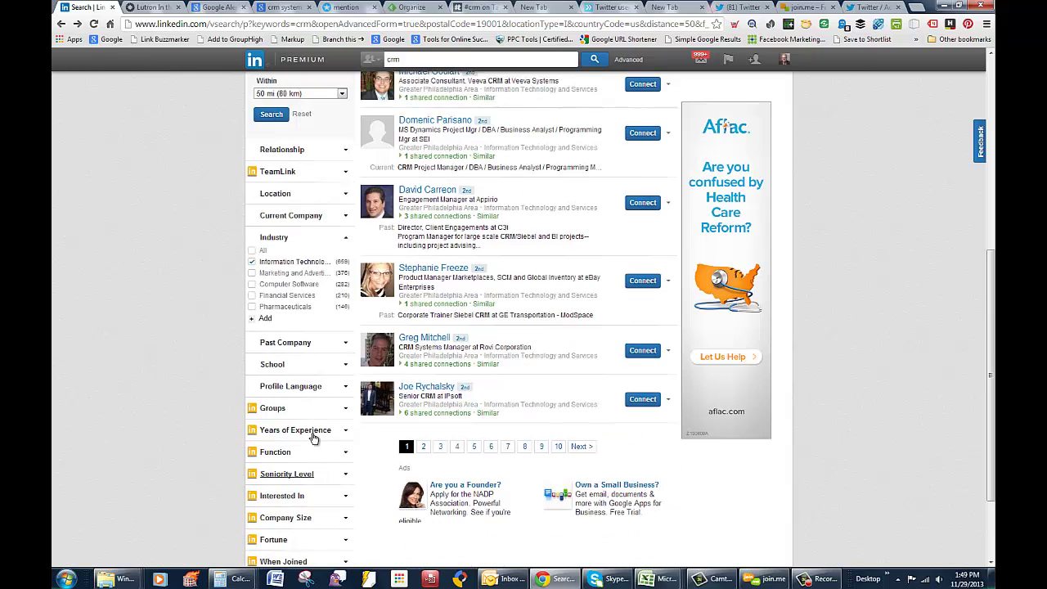
click(345, 411)
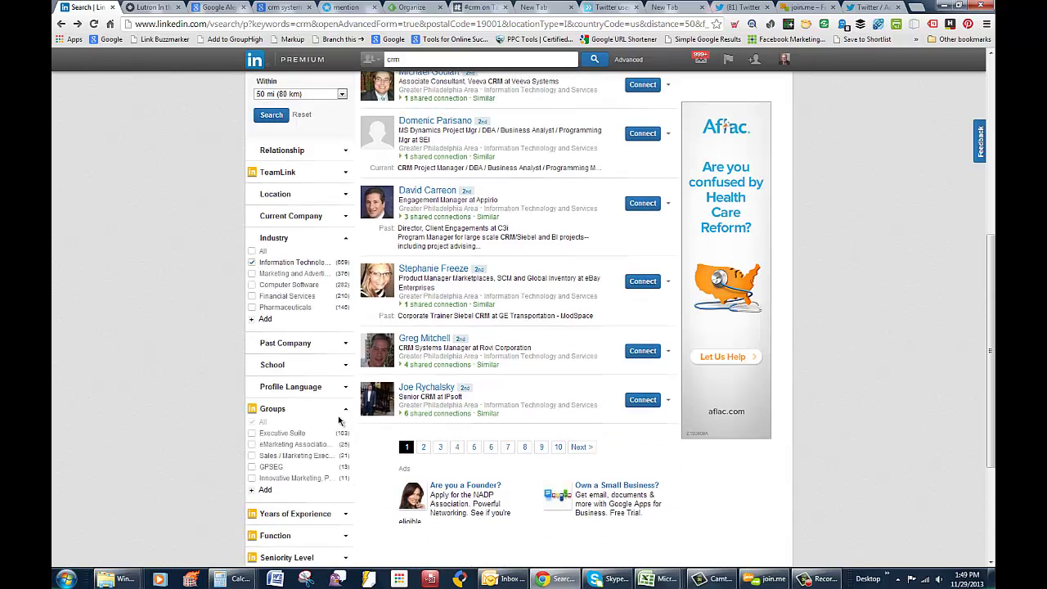
scroll(306, 466, down, 2)
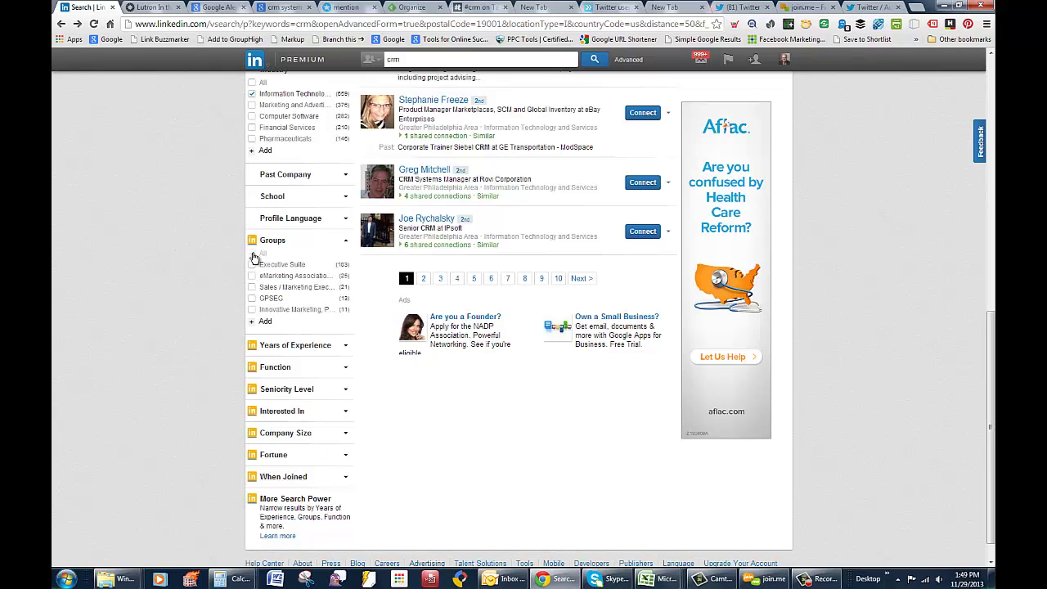
click(303, 390)
scroll(305, 397, down, 1)
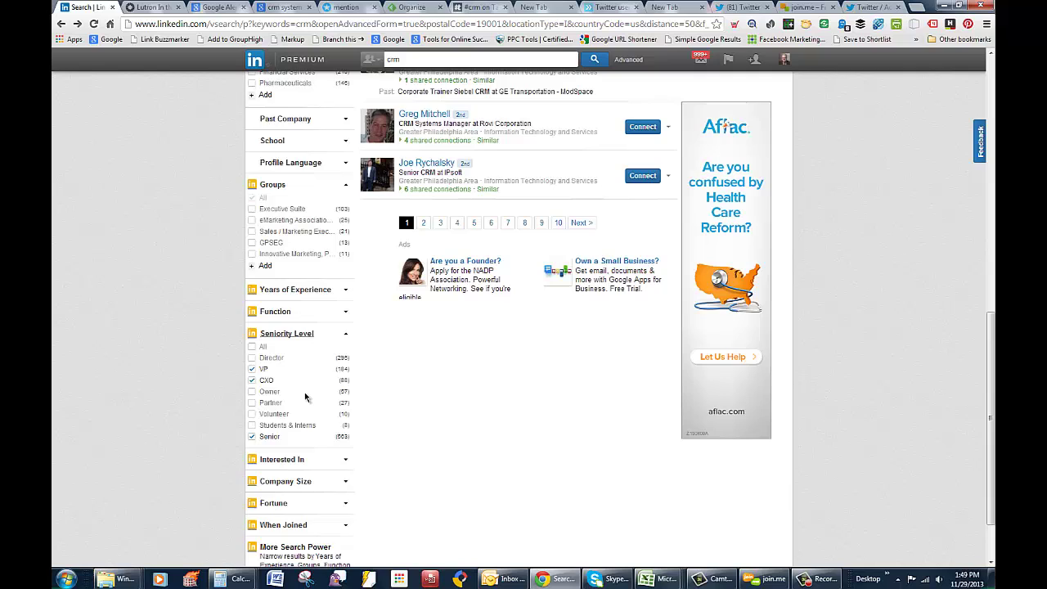
scroll(305, 398, down, 1)
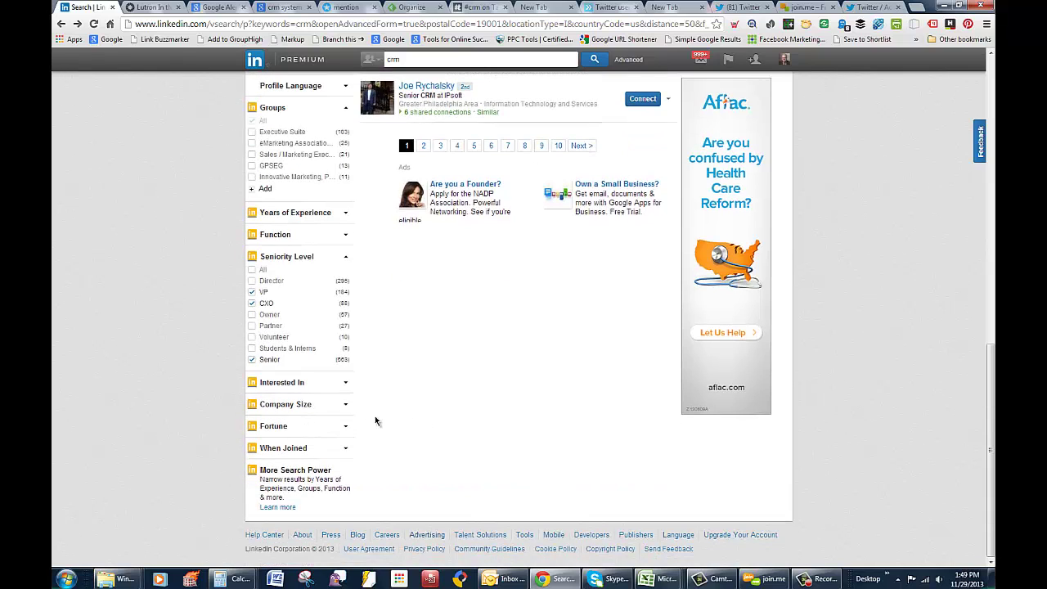
scroll(379, 421, up, 10)
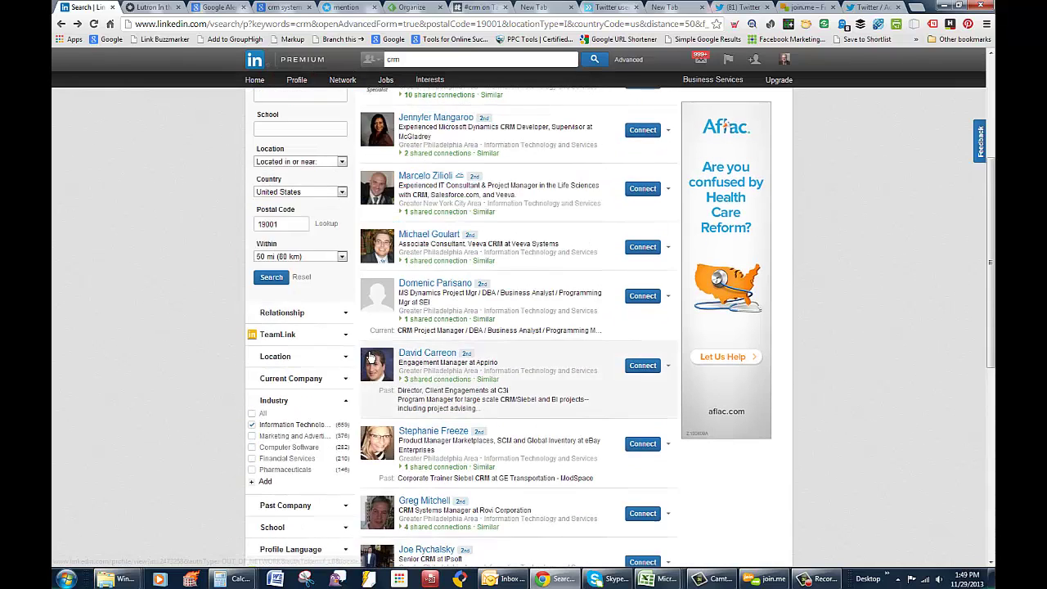
scroll(244, 111, up, 1)
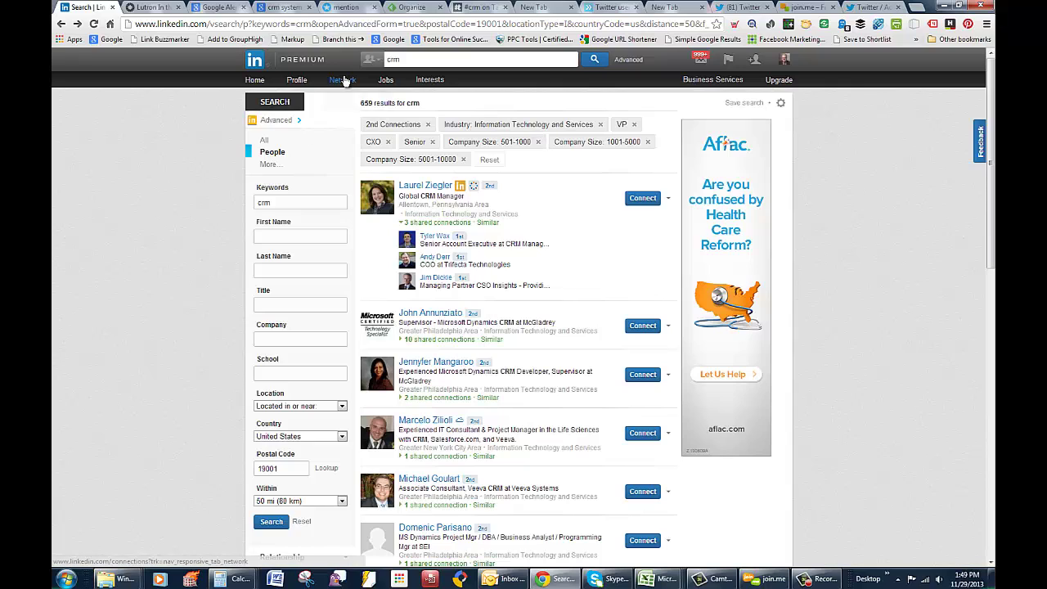
Open the LinkedIn contacts page and filter the contacts by the ceo tag.
mouse_move(344, 80)
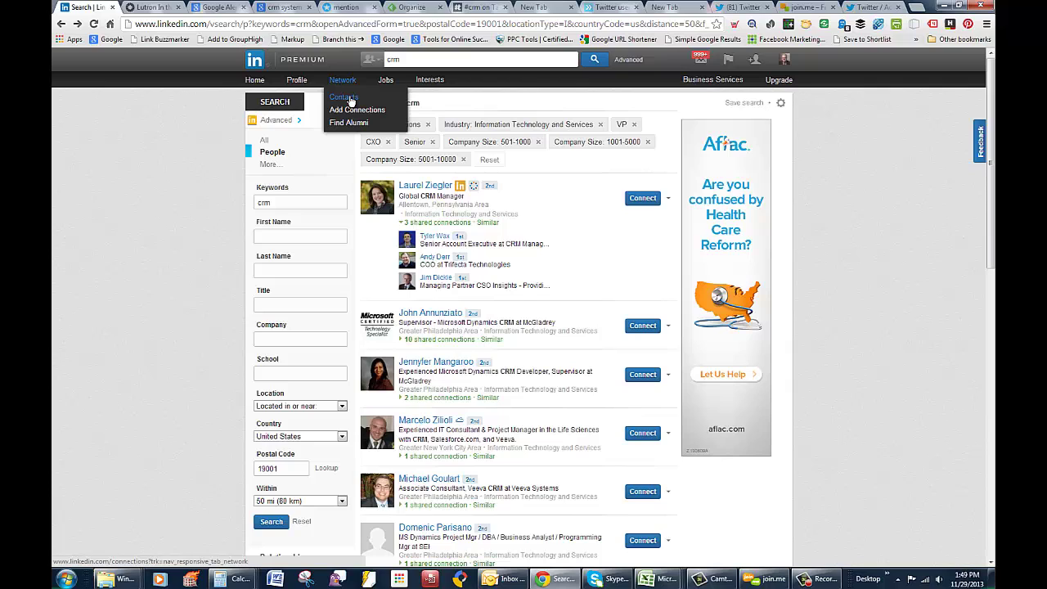
click(350, 99)
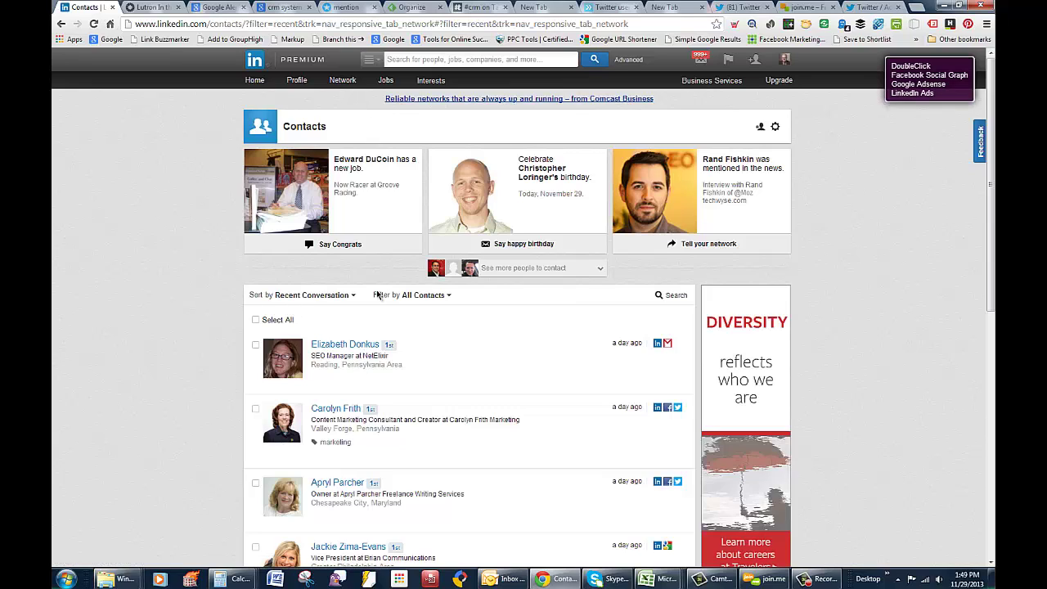
click(418, 298)
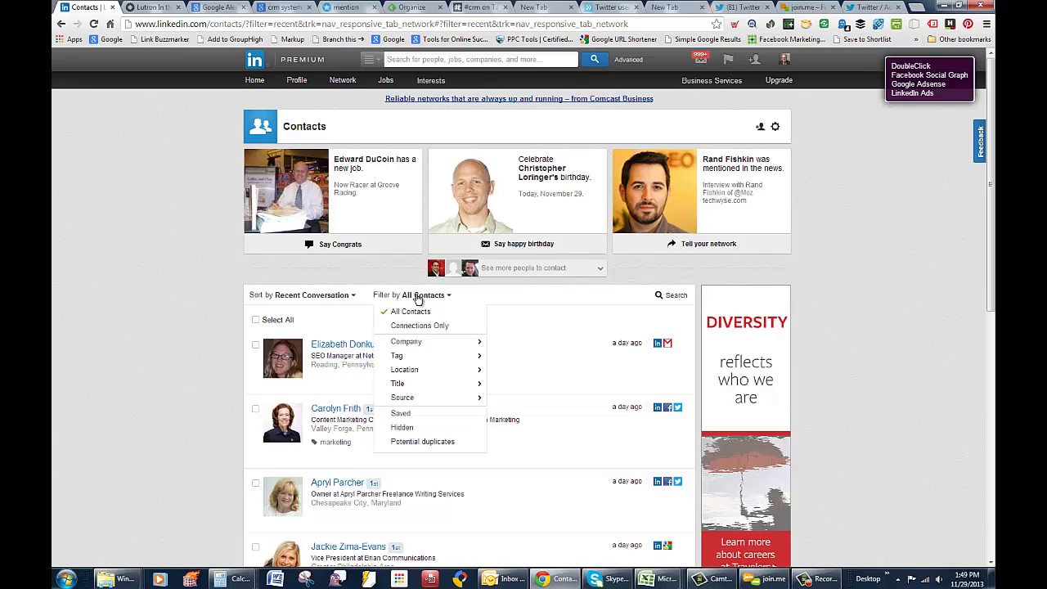
click(397, 357)
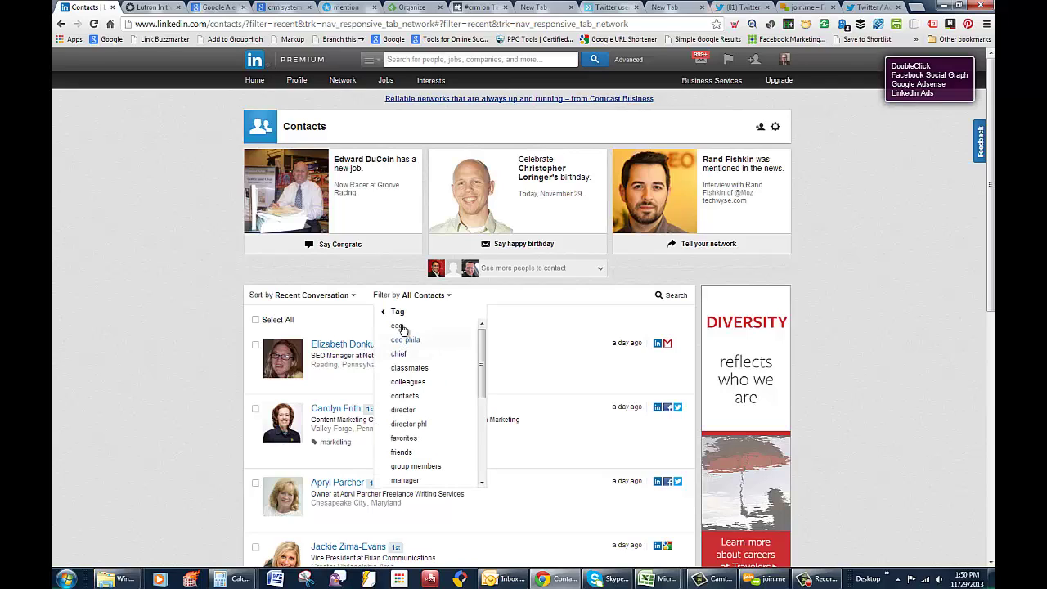
click(396, 325)
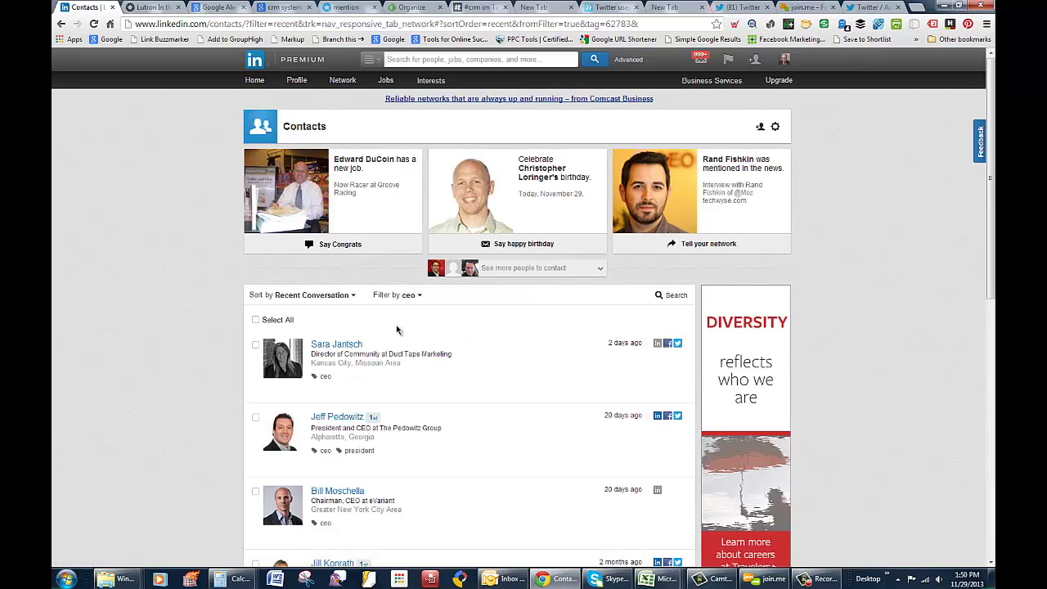
Look through the contacts tagged ceo and check the additional actions offered for one of them.
scroll(398, 339, down, 3)
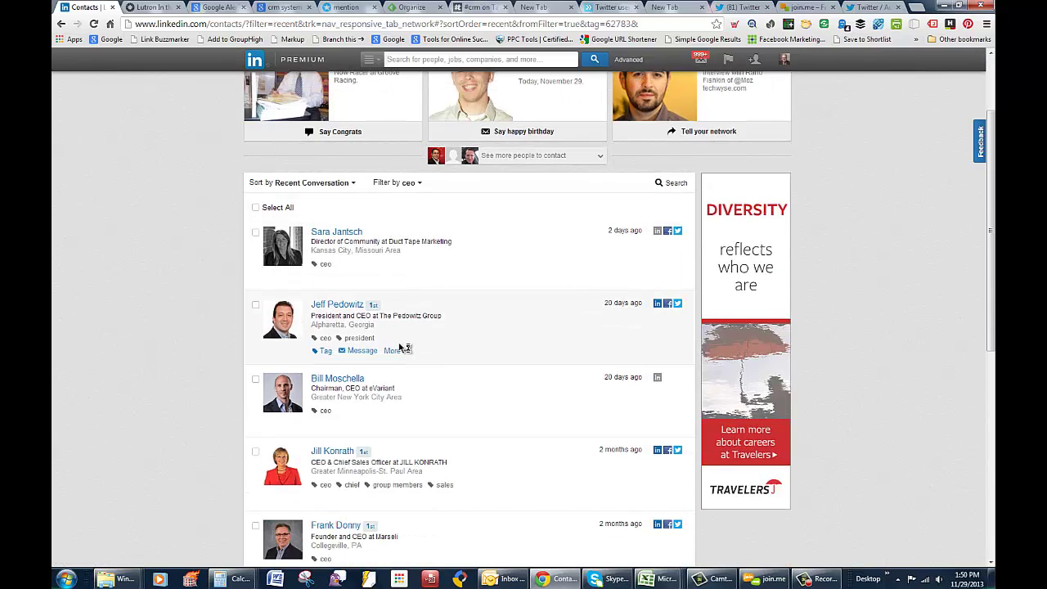
scroll(402, 348, down, 3)
scroll(397, 345, down, 2)
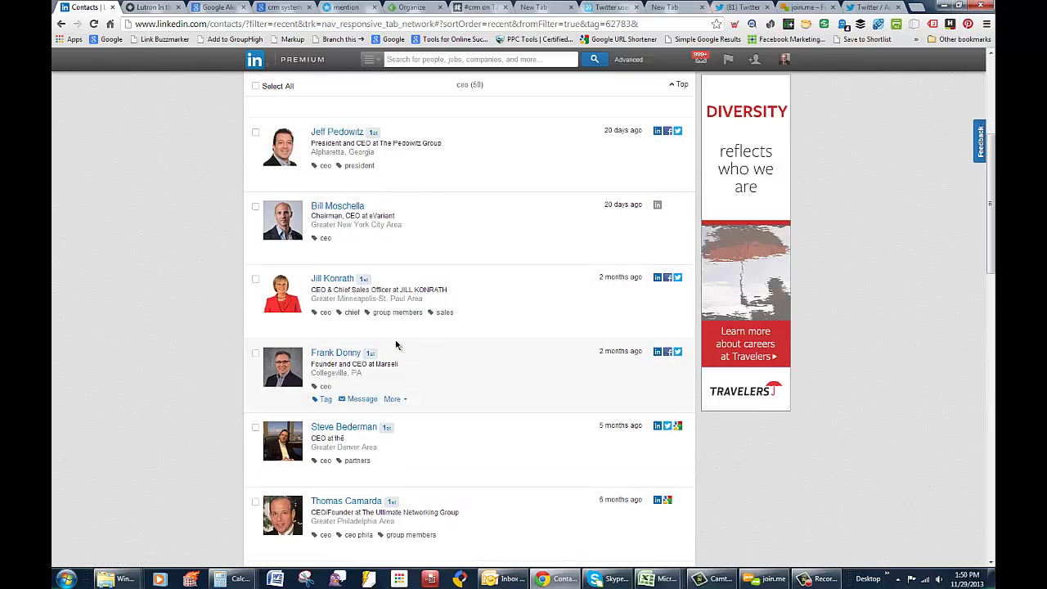
scroll(397, 345, down, 3)
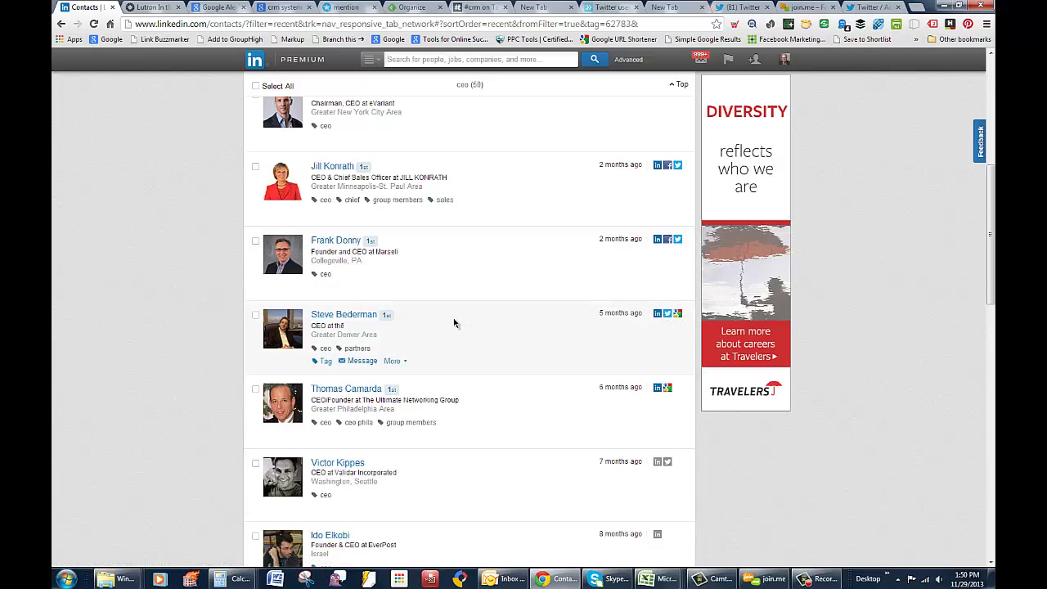
click(396, 361)
mouse_move(483, 251)
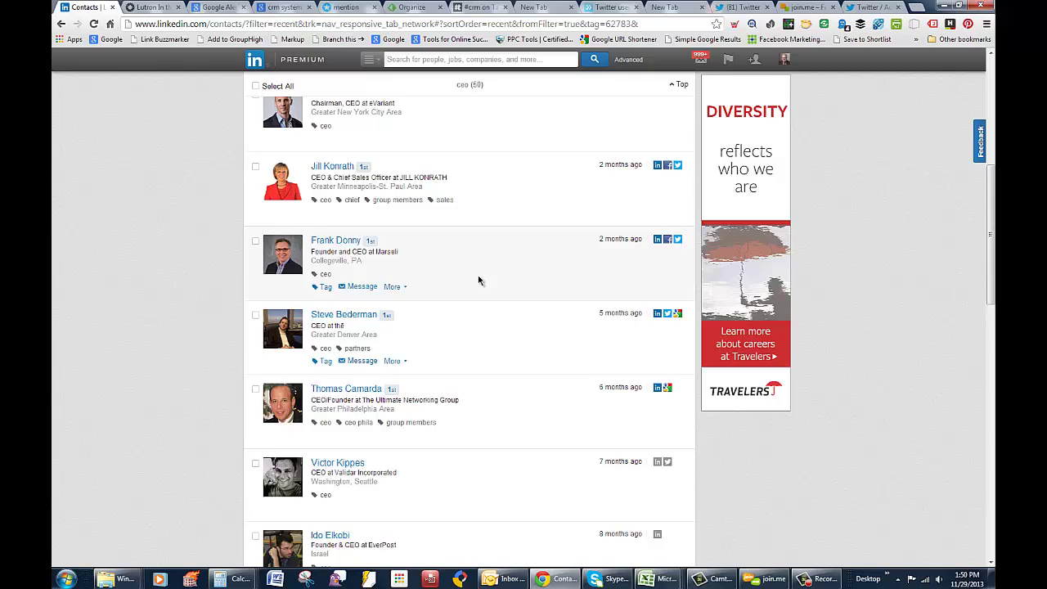
Review the available tags in the contact filter and close the list without changing the selection.
scroll(480, 281, up, 2)
scroll(480, 282, up, 3)
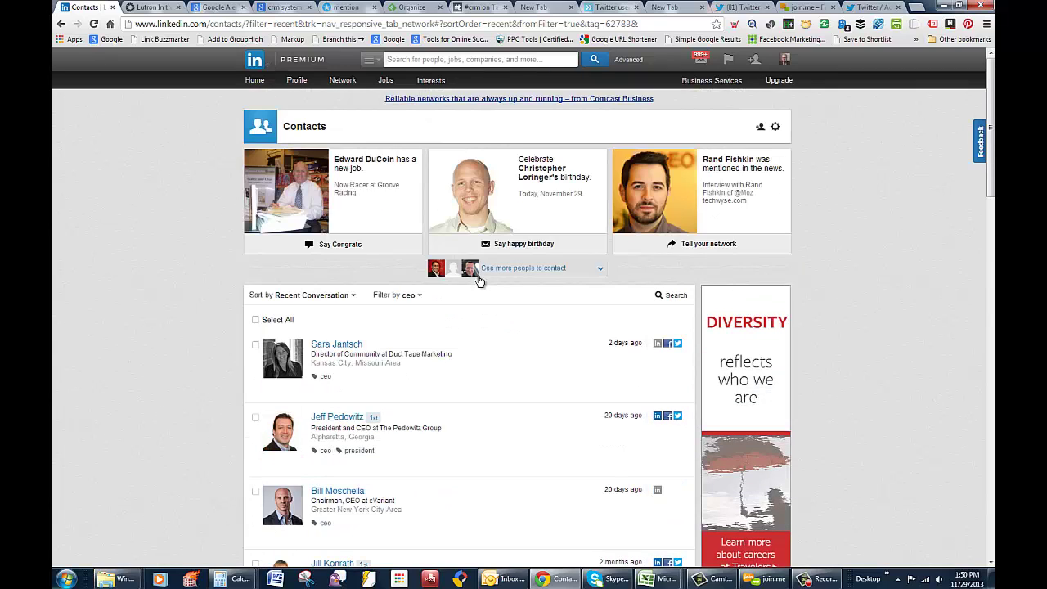
click(414, 296)
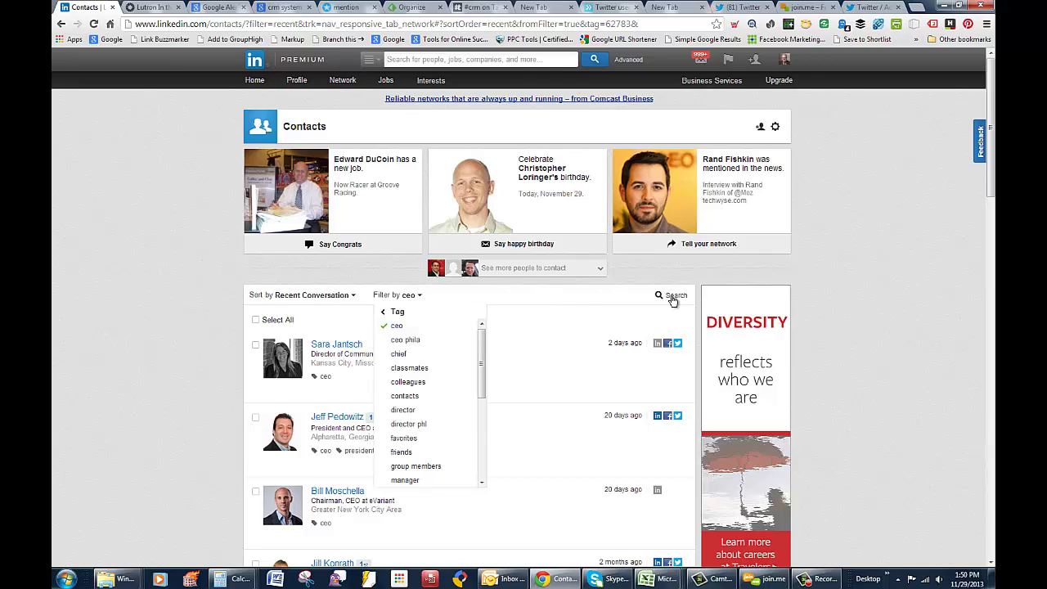
click(534, 303)
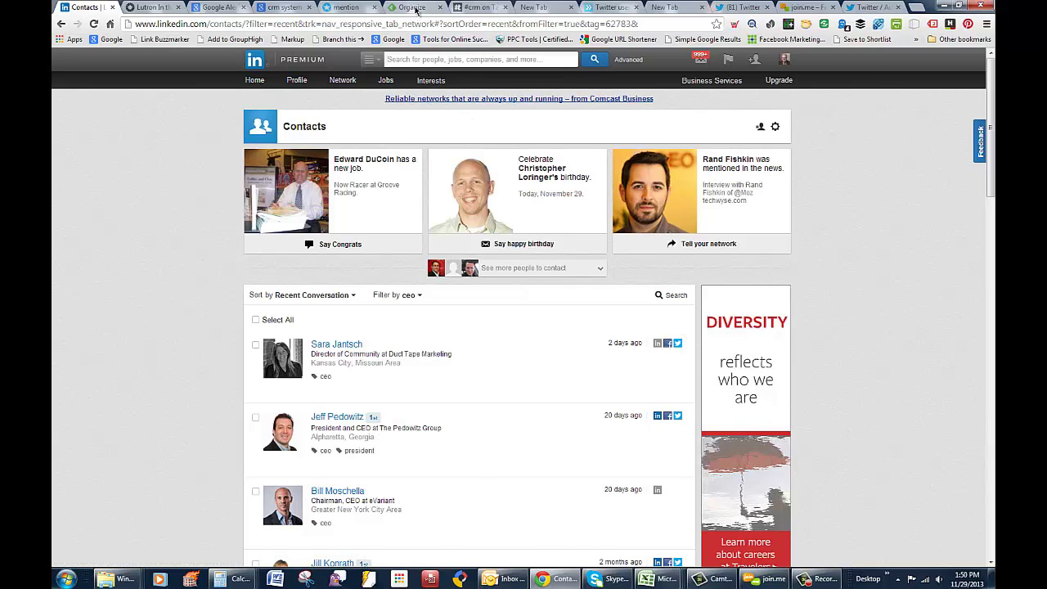
Revisit Feedly's Organize page, switch back to the LinkedIn contacts, and open the LinkedIn home page.
click(414, 8)
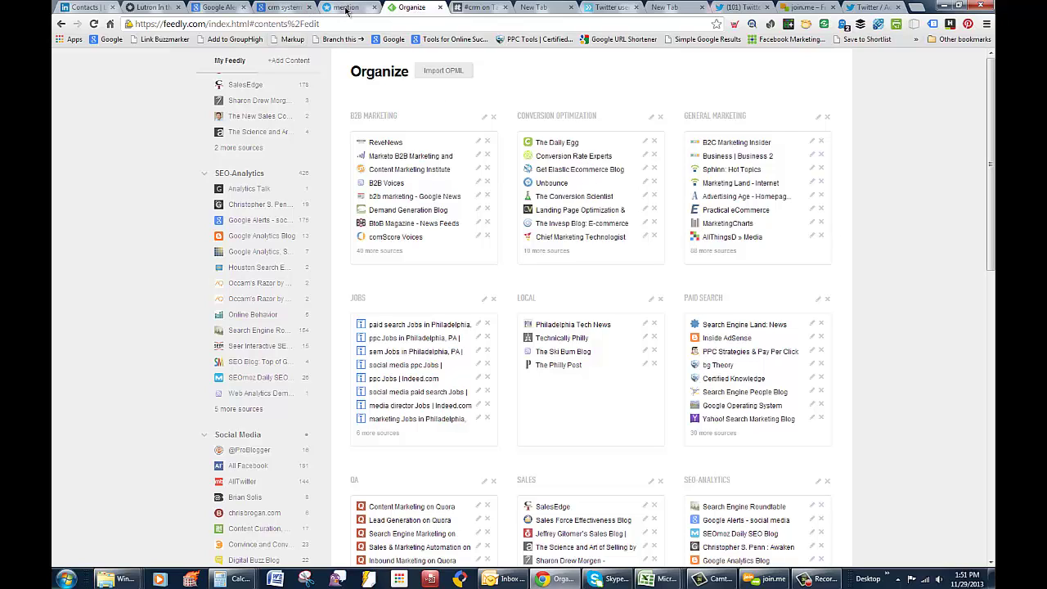
click(86, 8)
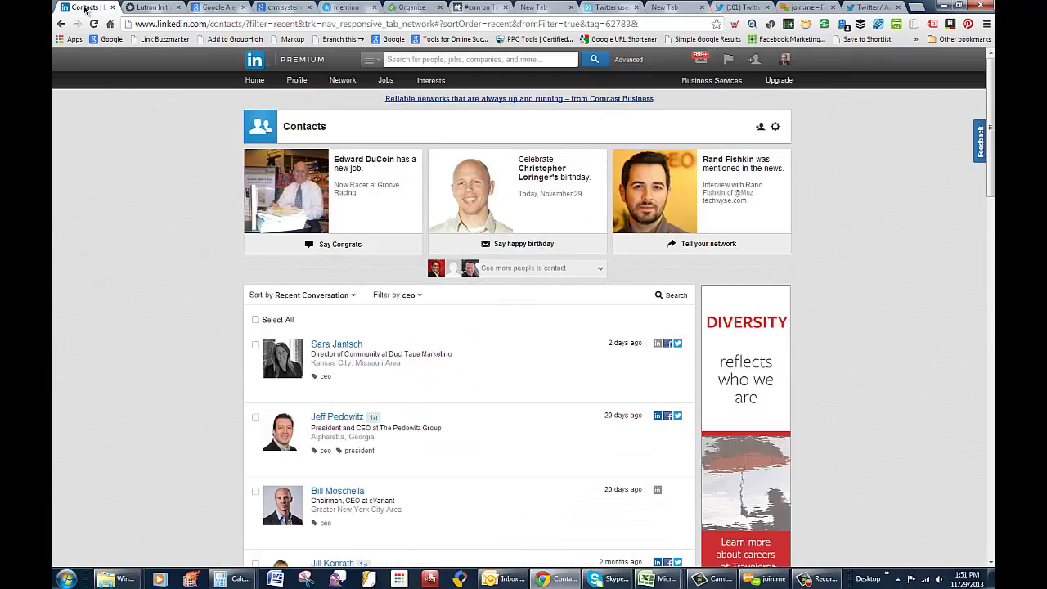
click(256, 82)
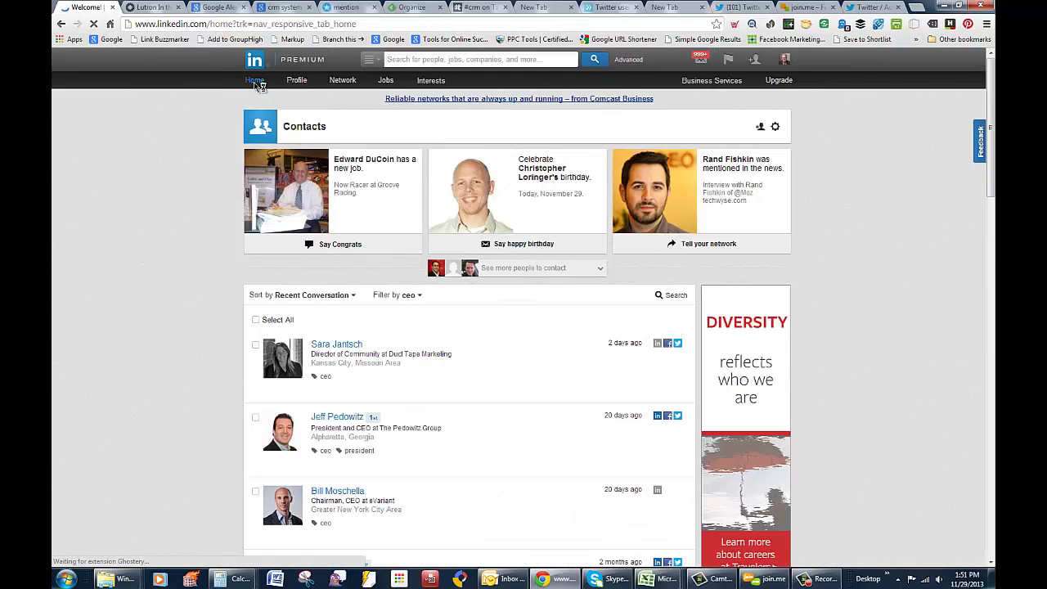